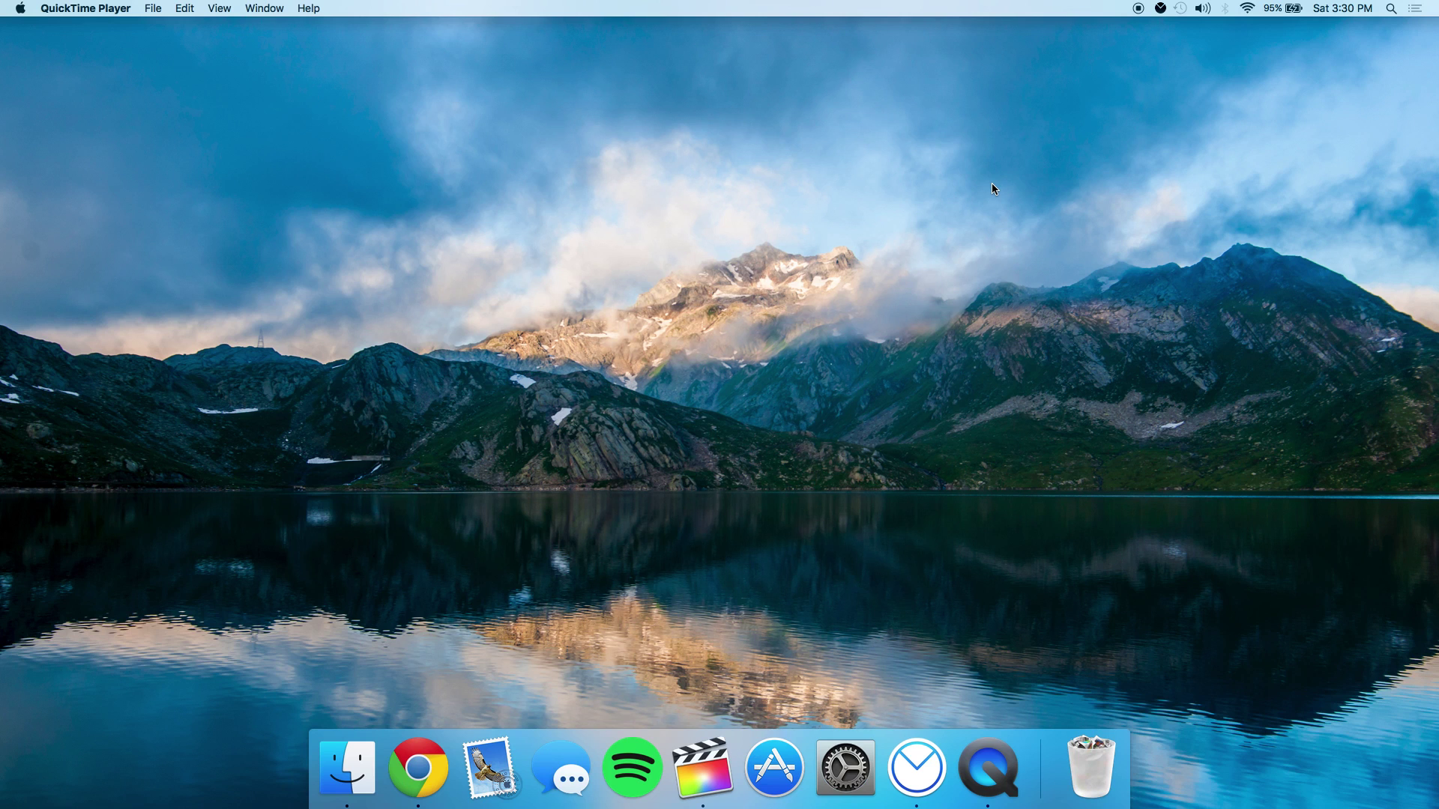
# - Launch Airmail 2 from the Dock to open its Inbox
pyautogui.click(904, 780)
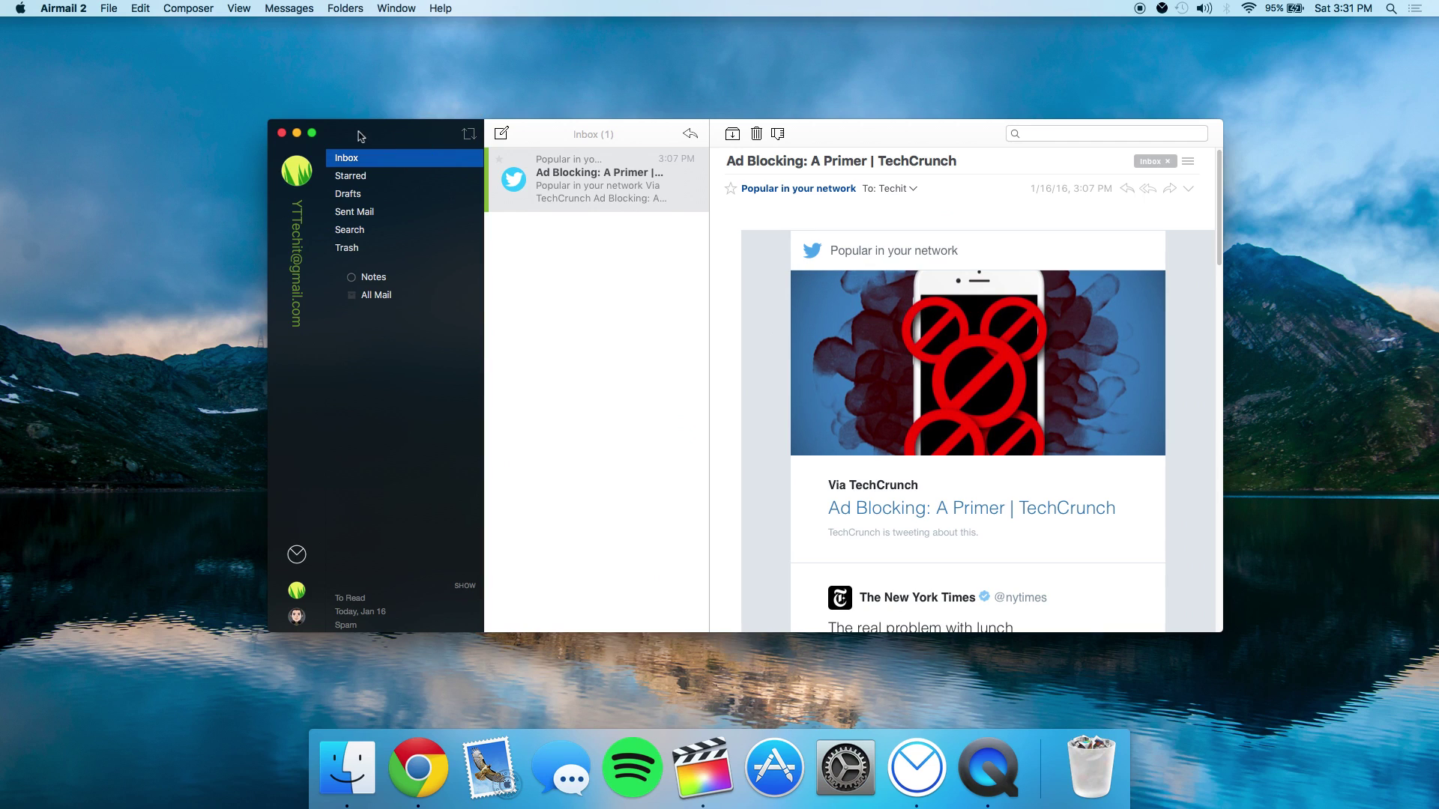
pyautogui.moveTo(680, 178)
pyautogui.moveTo(517, 209)
pyautogui.scroll(-10, 984, 219)
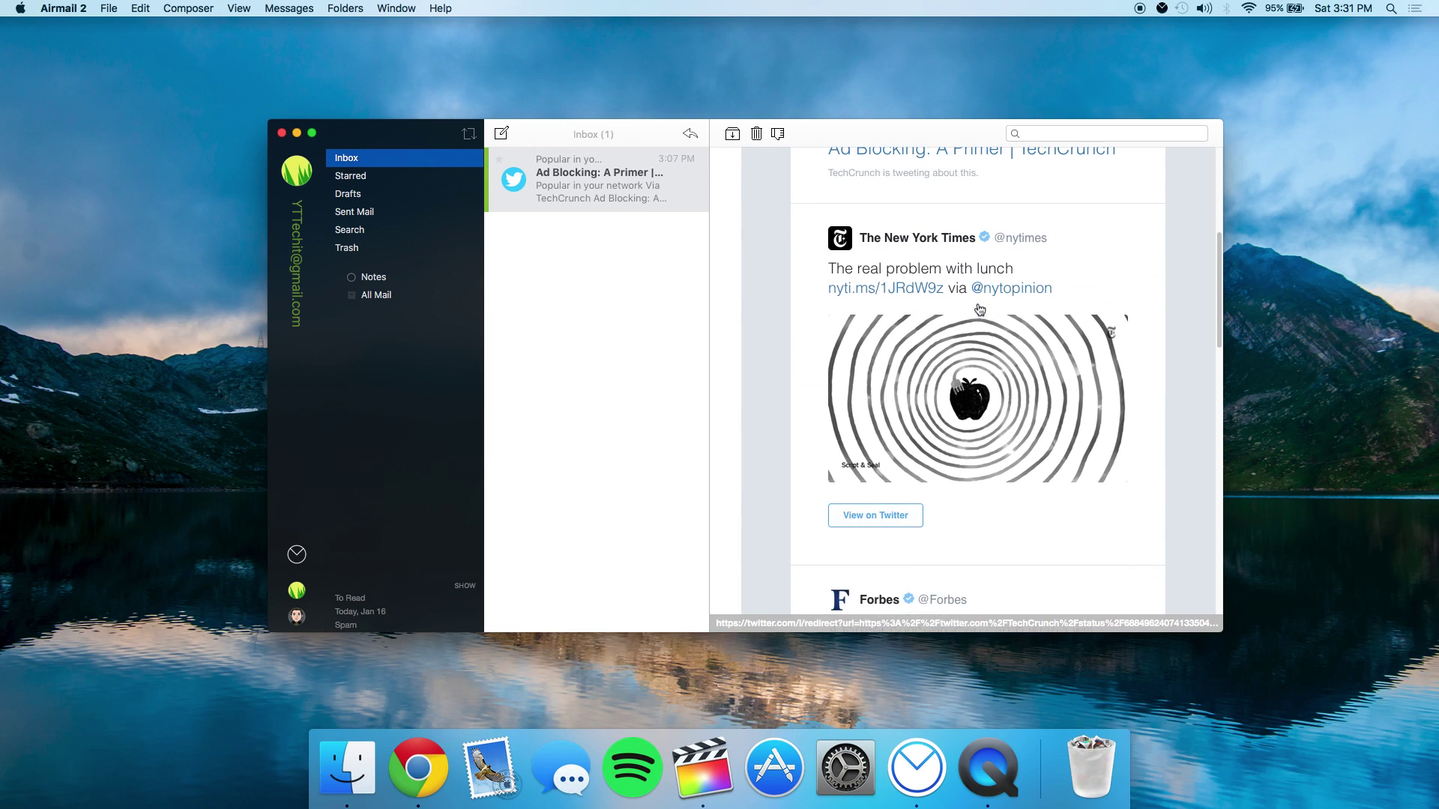
pyautogui.scroll(-5, 978, 302)
pyautogui.scroll(15, 978, 302)
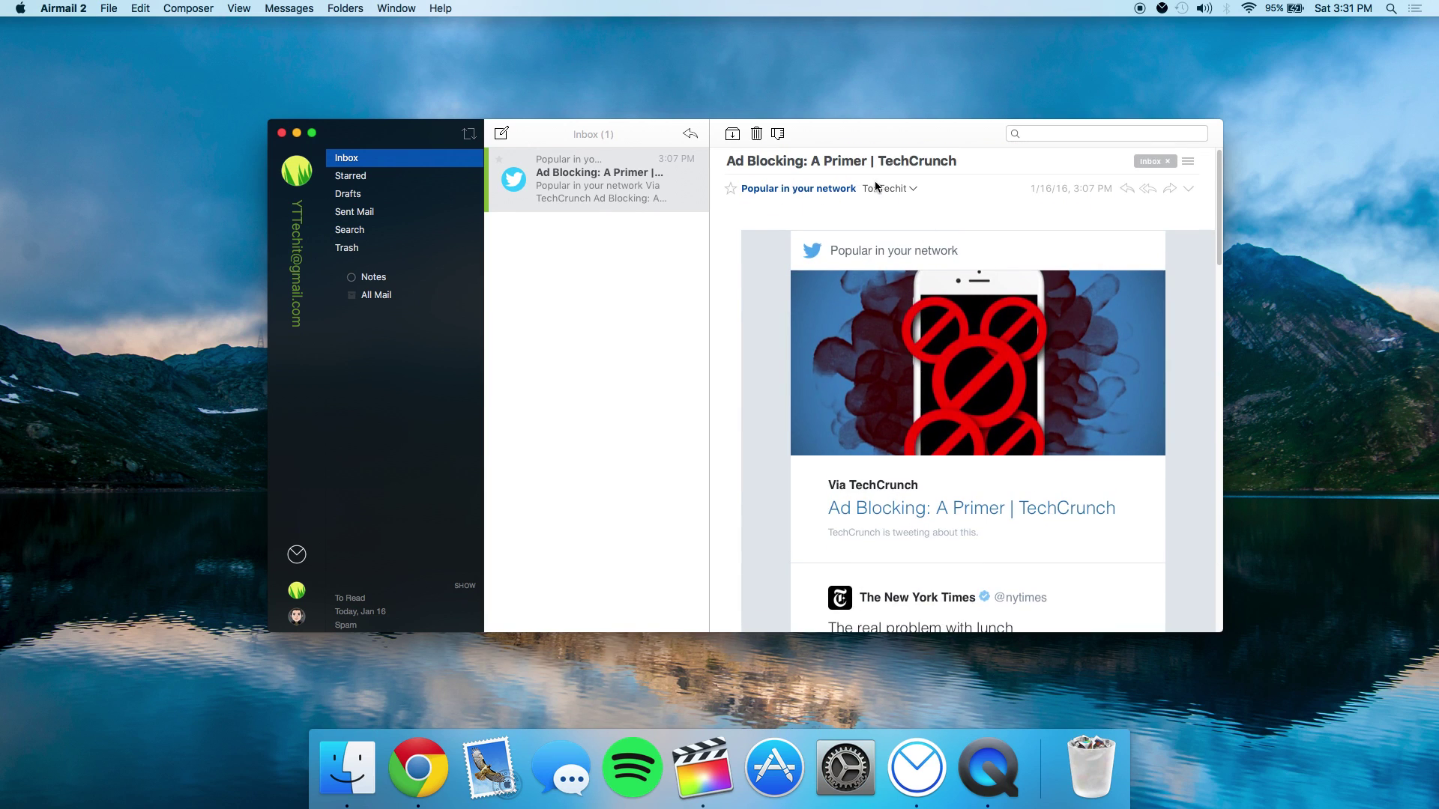
pyautogui.click(63, 9)
pyautogui.click(68, 49)
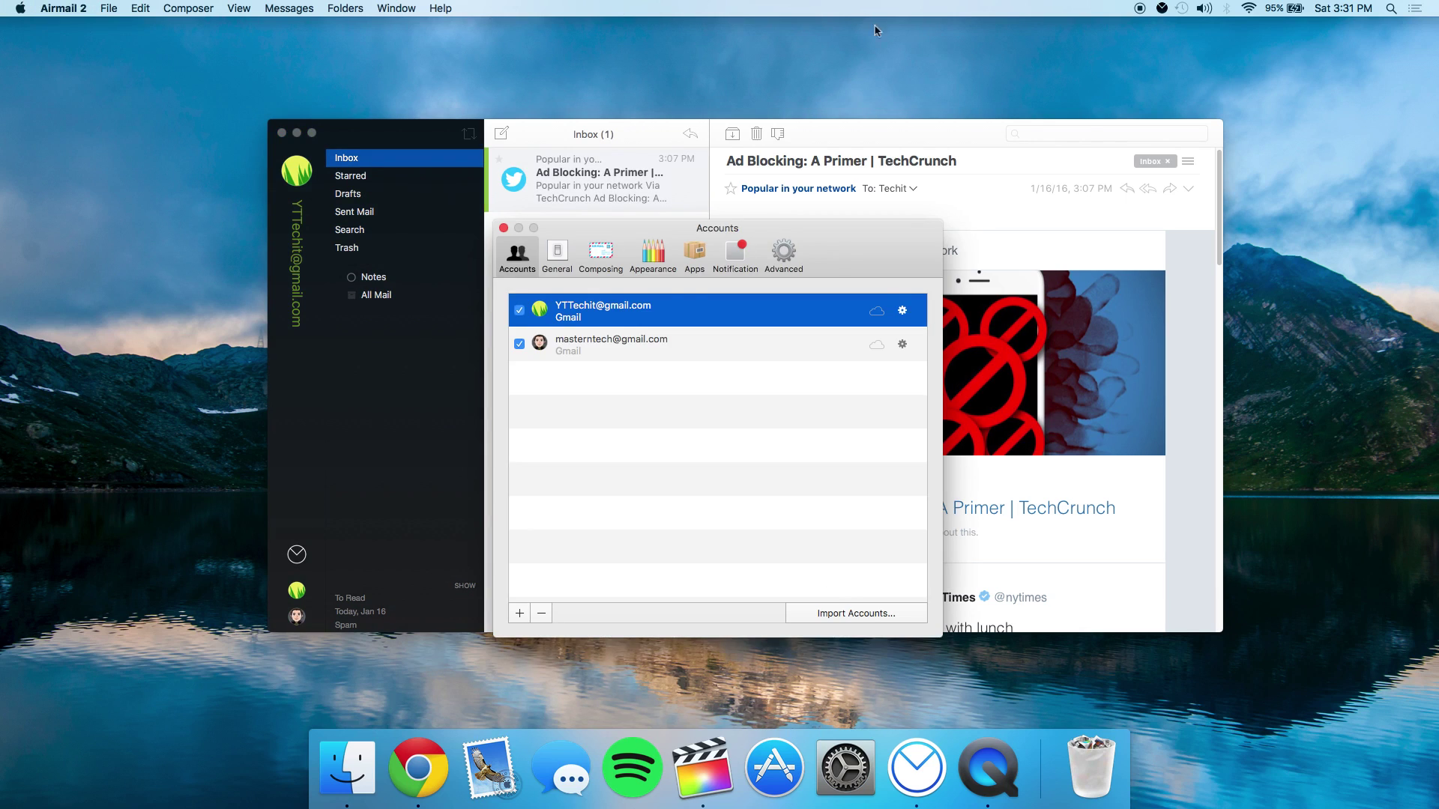
pyautogui.click(558, 258)
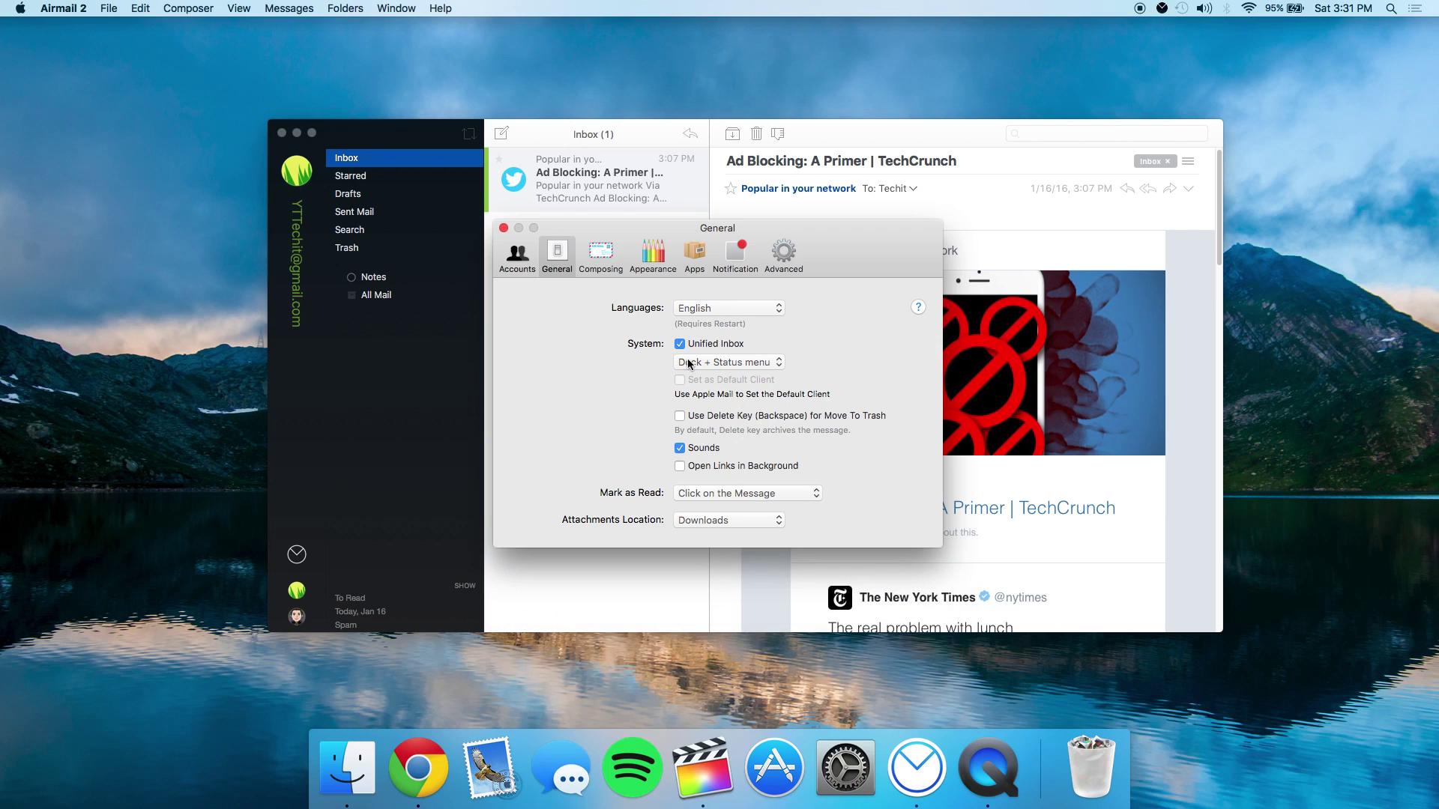
pyautogui.click(611, 267)
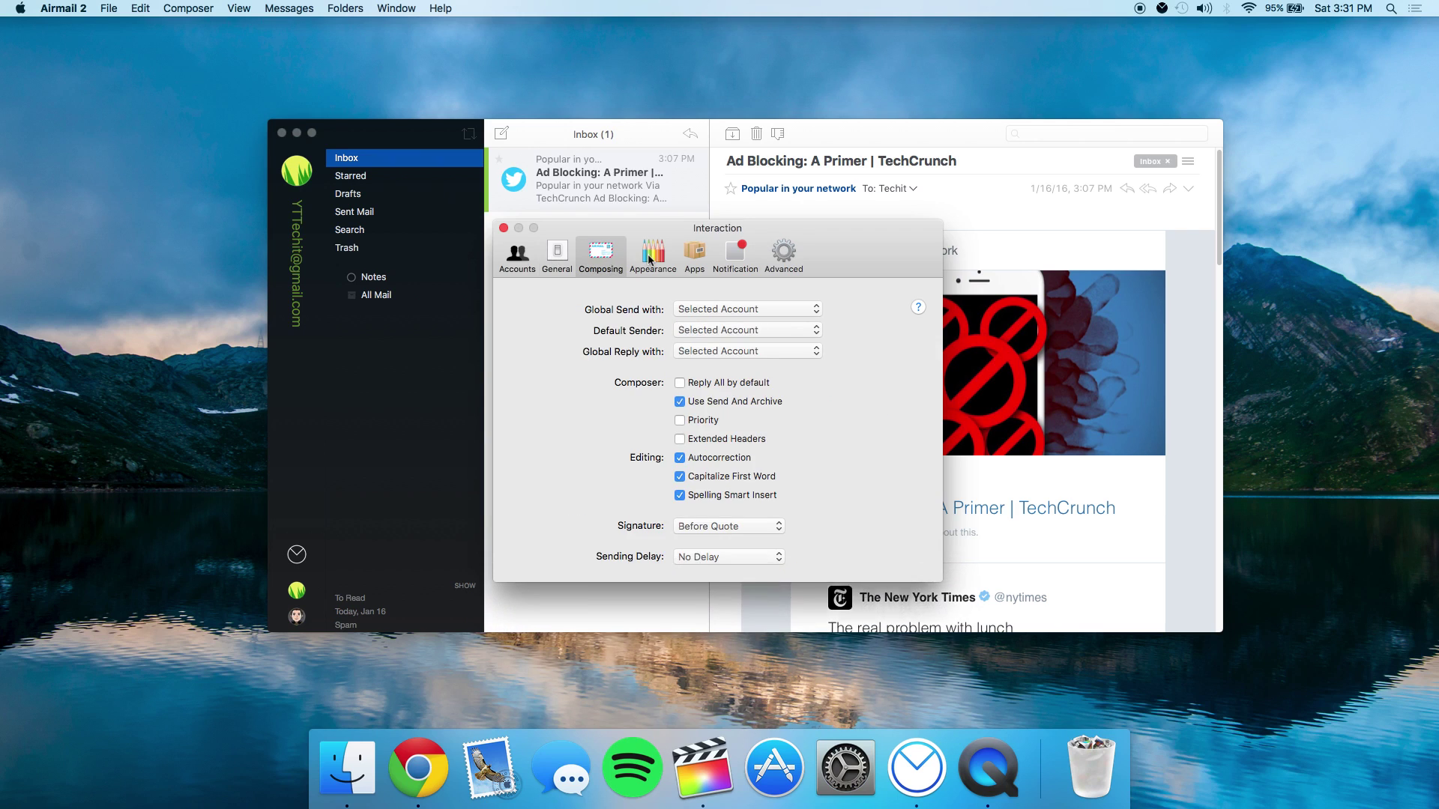
pyautogui.click(653, 256)
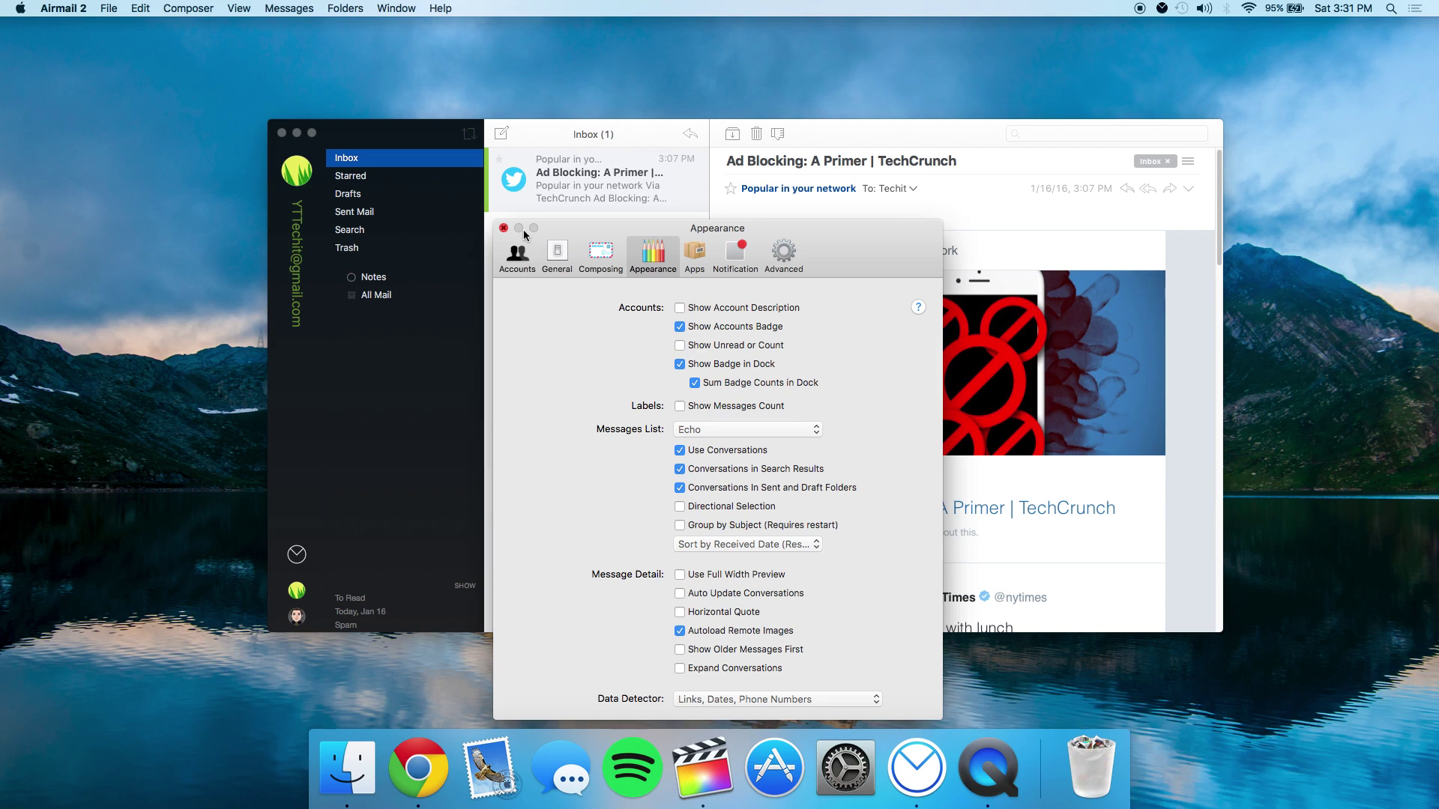
pyautogui.click(503, 229)
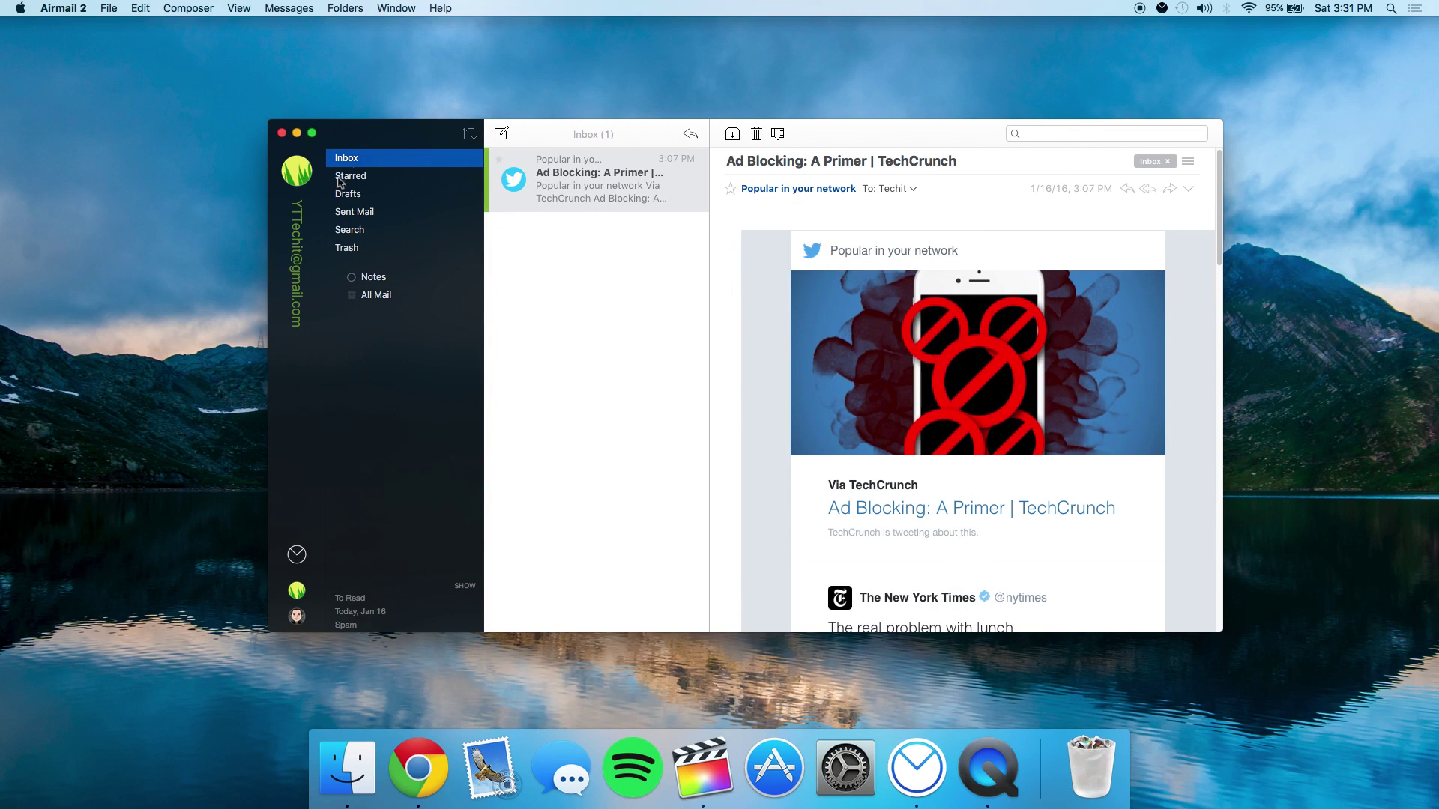
# - Compose a new message and edit its HTML source so the signature reads 'Sent with Airmail 2'
pyautogui.click(502, 134)
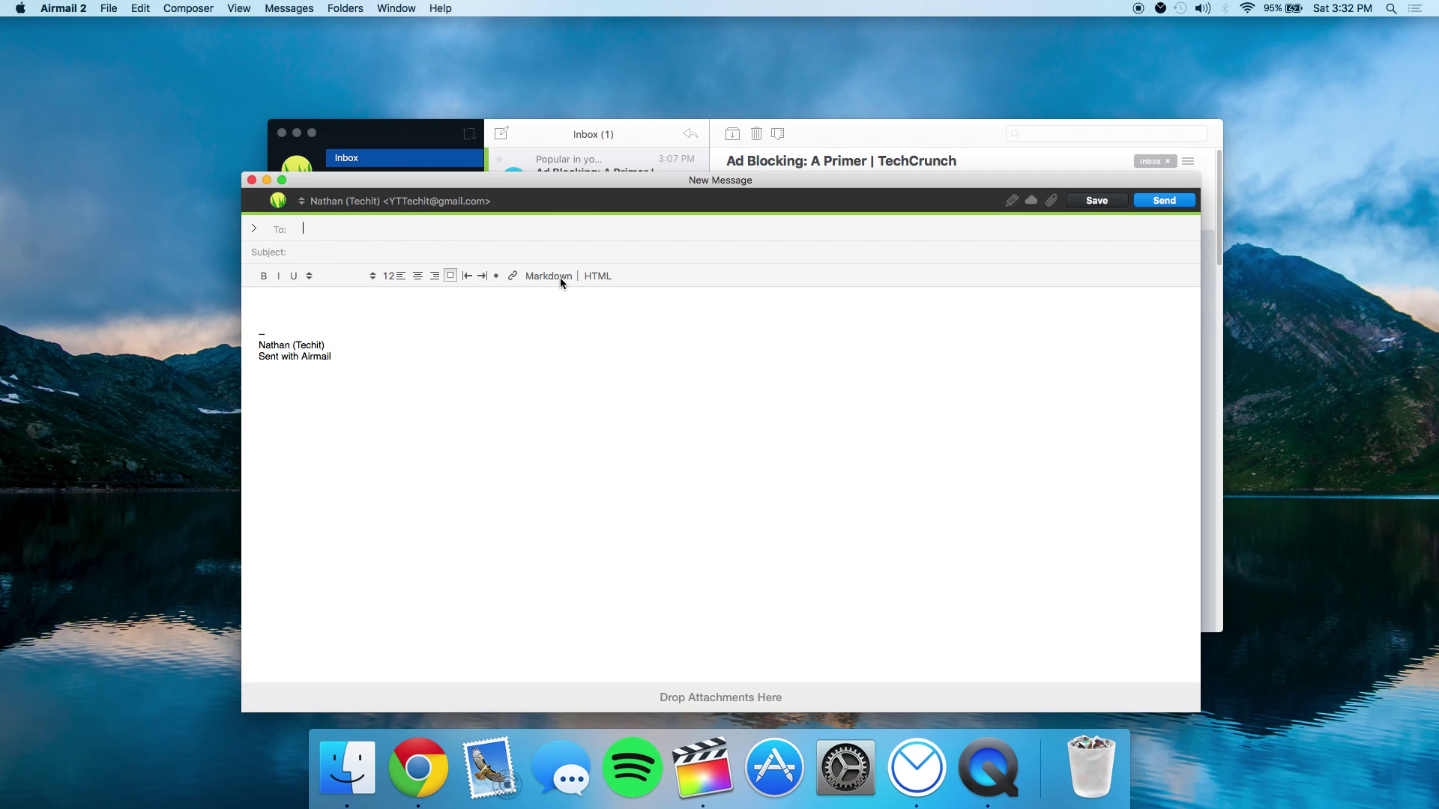
pyautogui.click(598, 276)
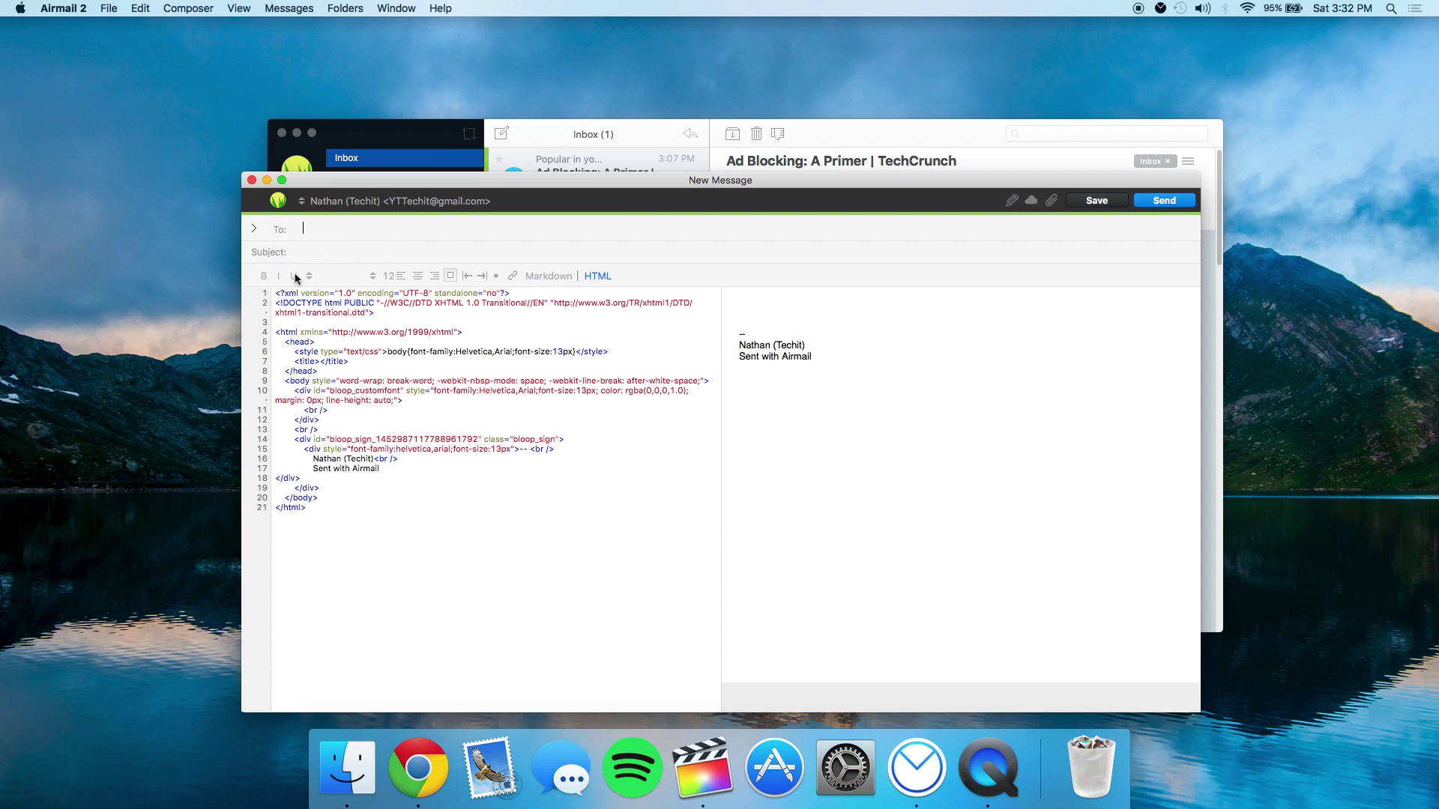
pyautogui.moveTo(386, 468)
pyautogui.mouseDown()
pyautogui.moveTo(316, 470)
pyautogui.moveTo(380, 469)
pyautogui.mouseUp()
pyautogui.click(355, 469)
pyautogui.click(395, 468)
pyautogui.write('2')
pyautogui.moveTo(844, 361); pyautogui.dragTo(738, 357)
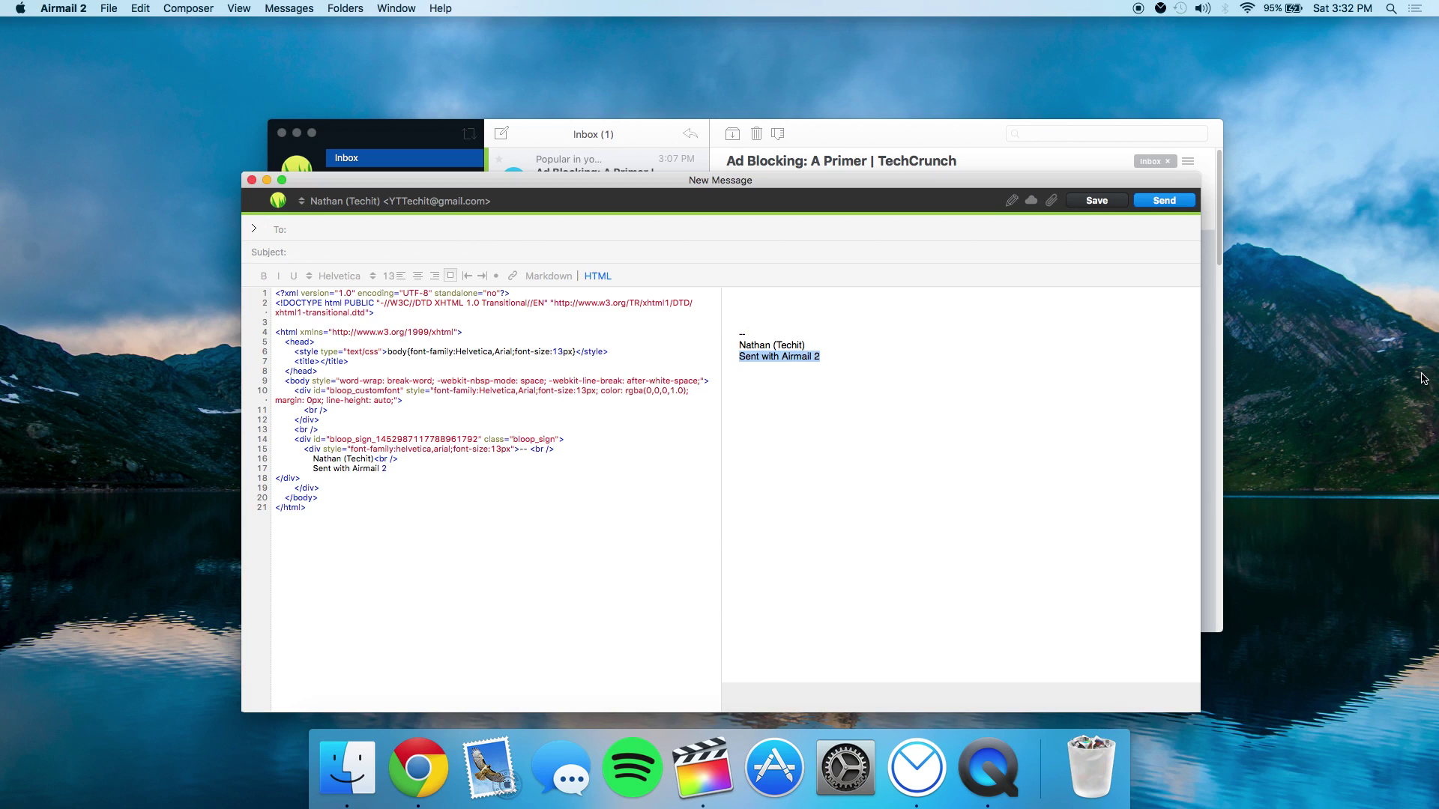
pyautogui.click(1163, 375)
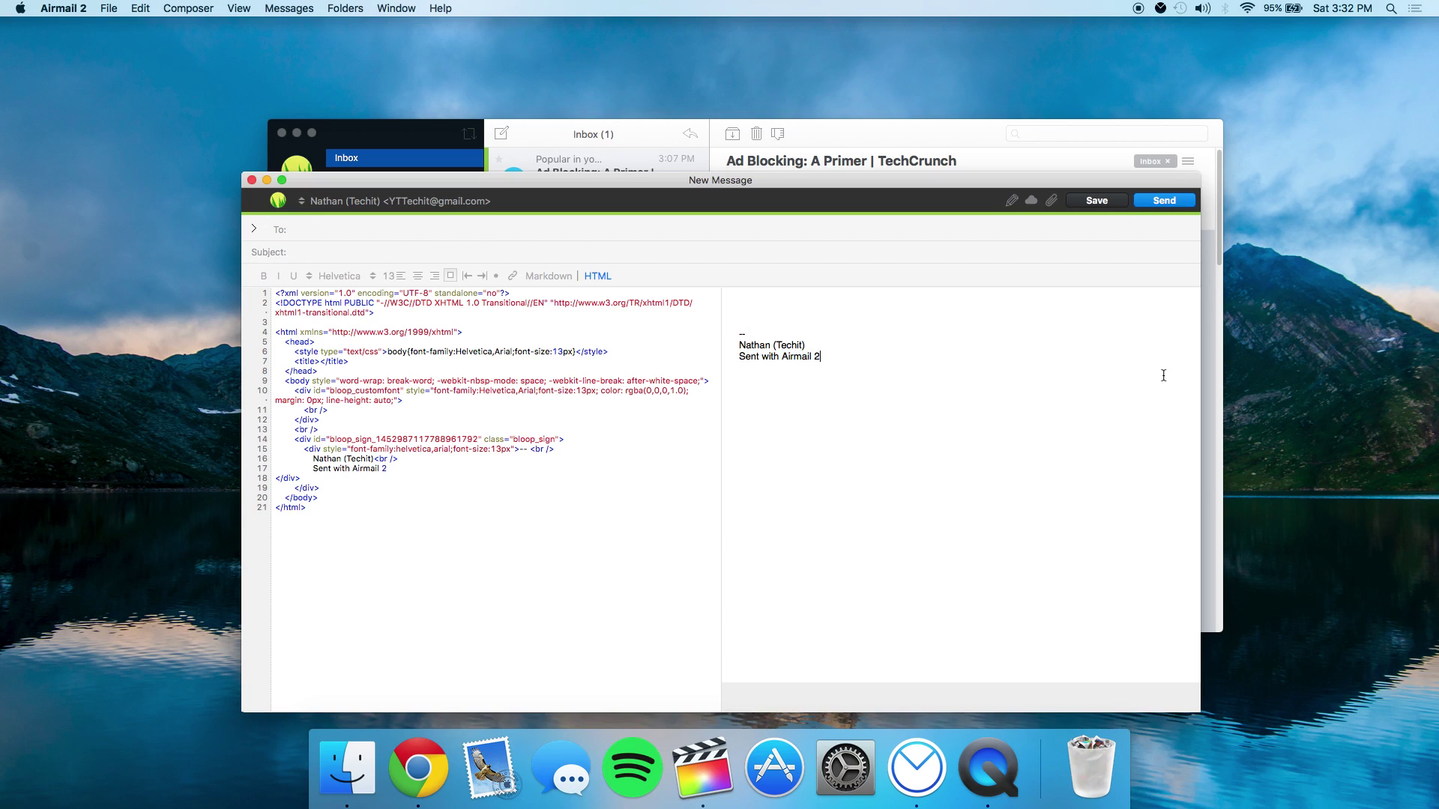
pyautogui.click(597, 276)
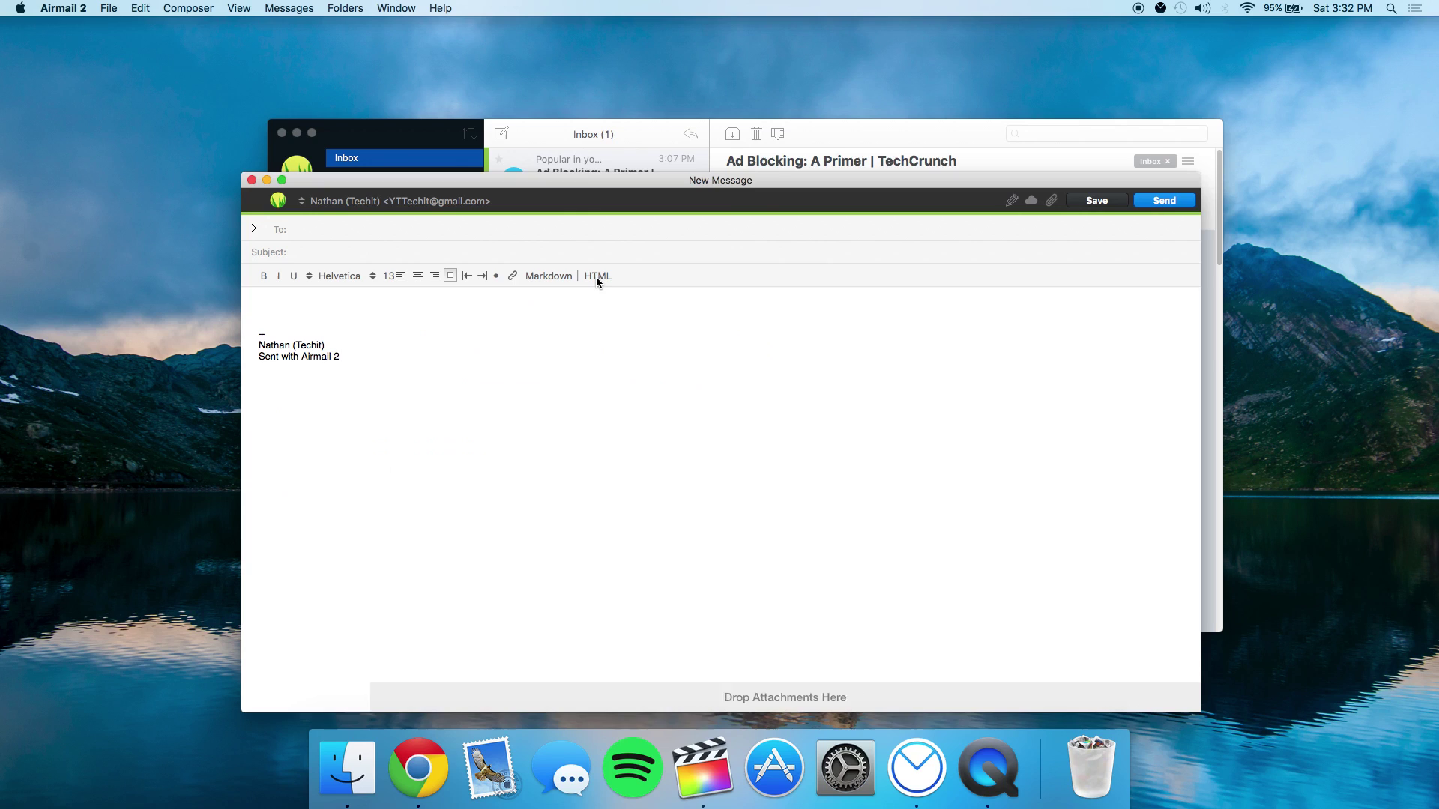
# - Make the signature's name line bold, italic and underlined
pyautogui.tripleClick(361, 347)
pyautogui.click(265, 277)
pyautogui.click(278, 275)
pyautogui.click(294, 276)
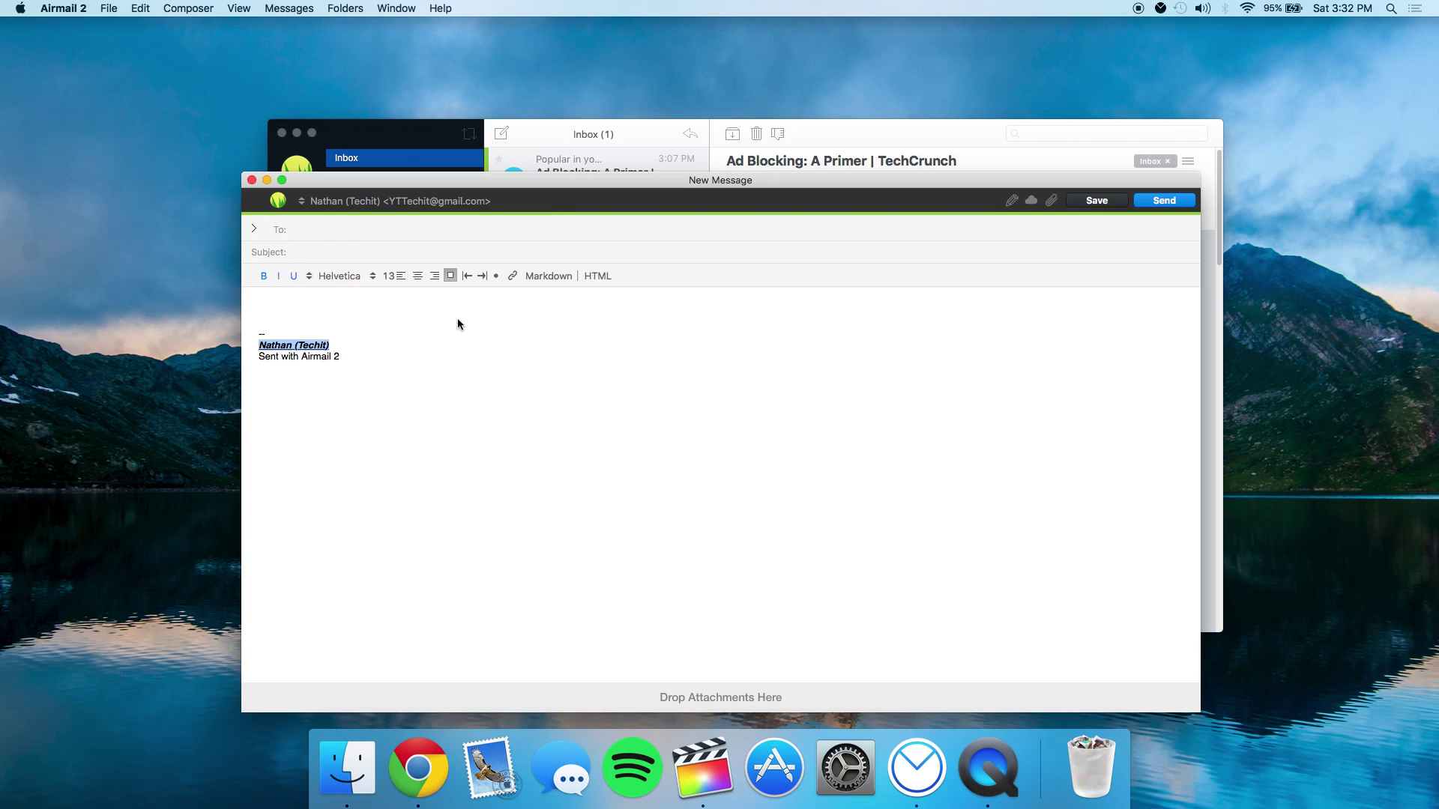
# - Colour the name line green and switch the body to Markdown editing
pyautogui.click(450, 276)
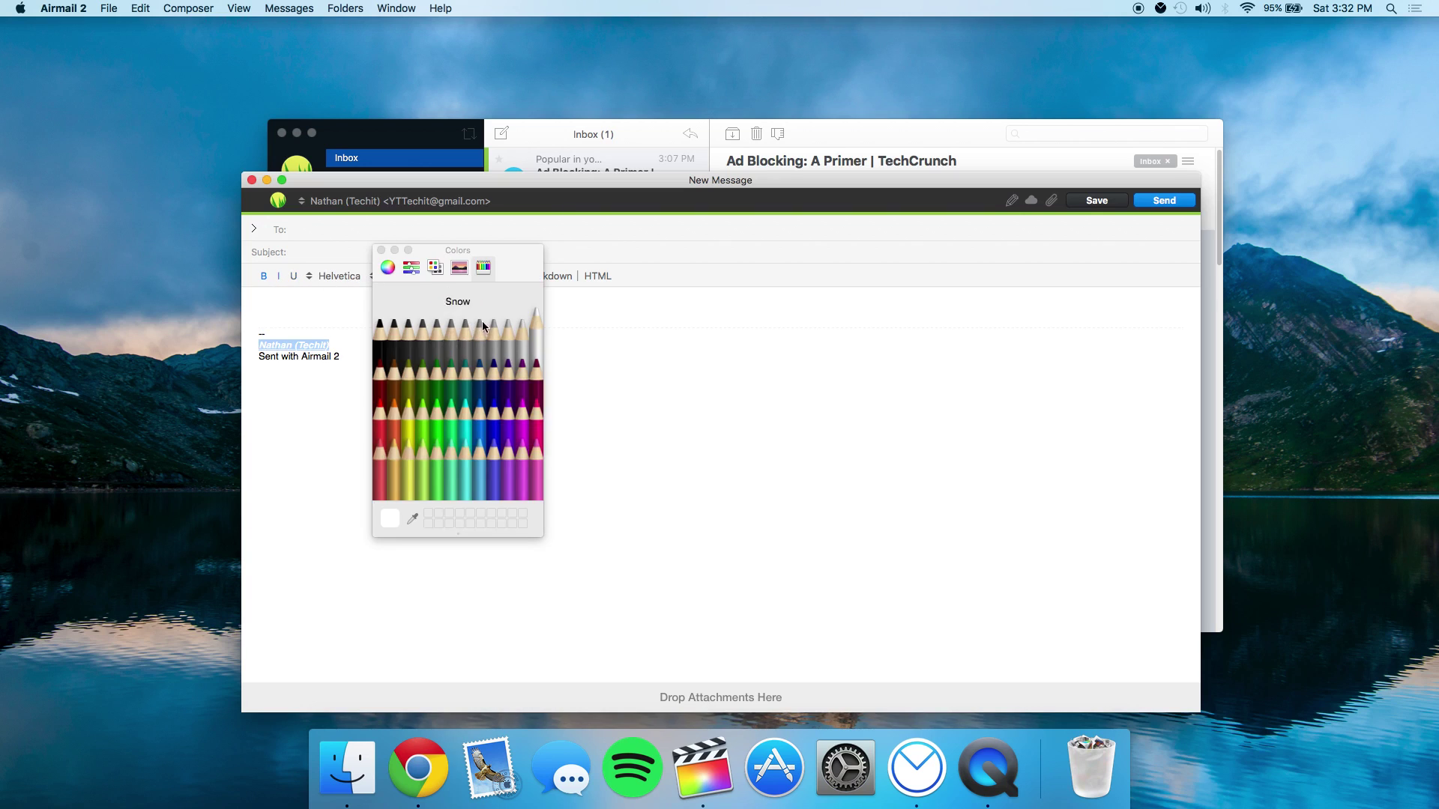
pyautogui.click(464, 334)
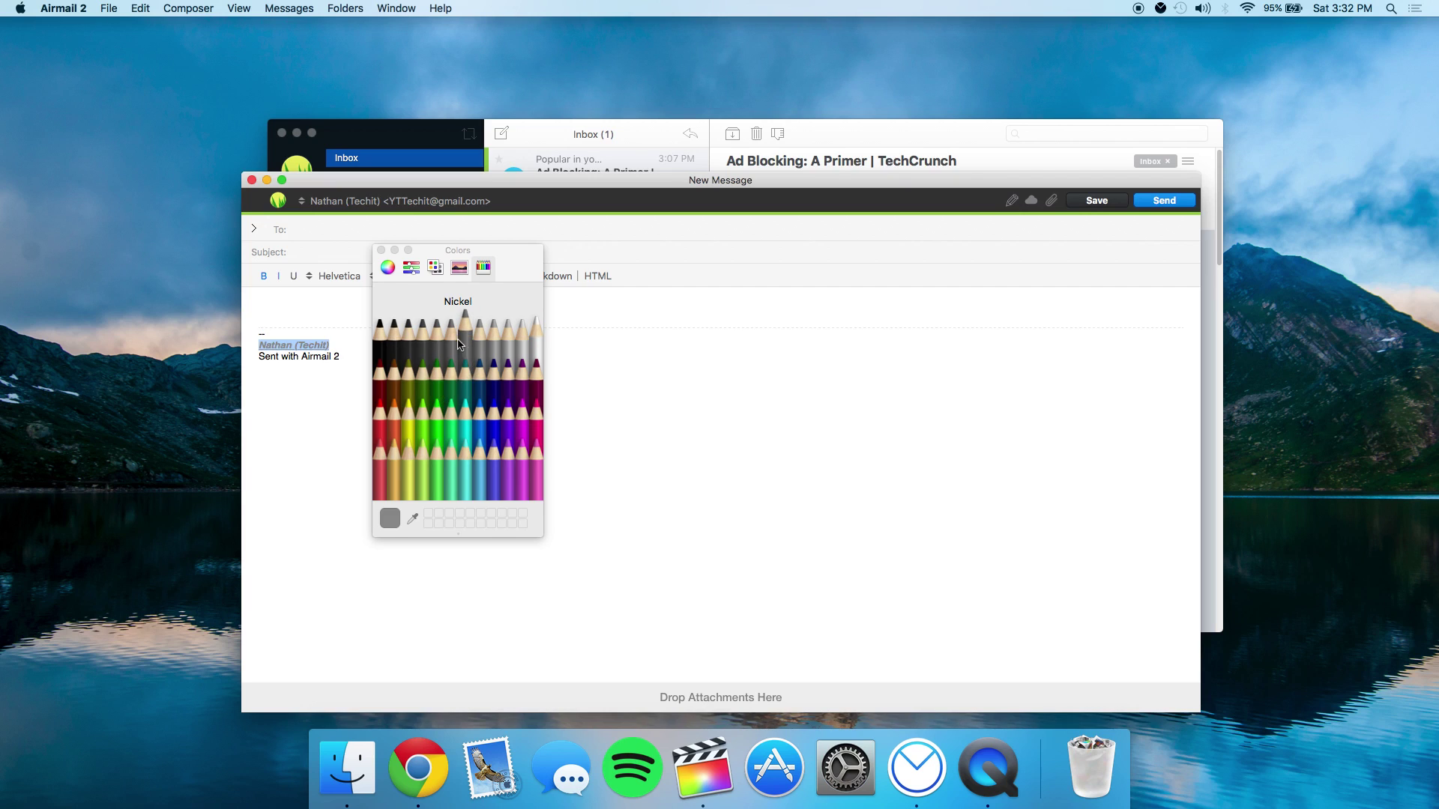
pyautogui.click(435, 460)
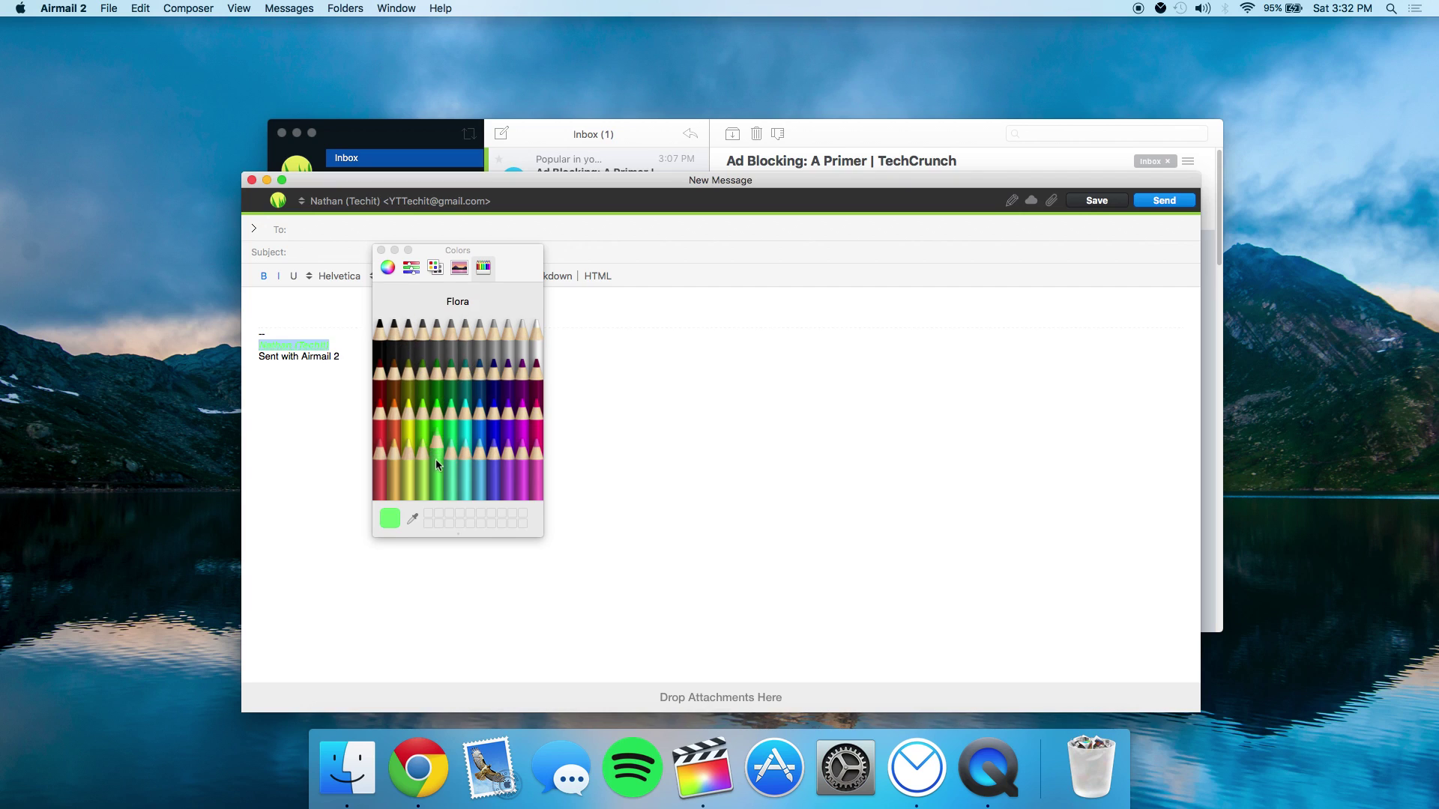
pyautogui.click(380, 251)
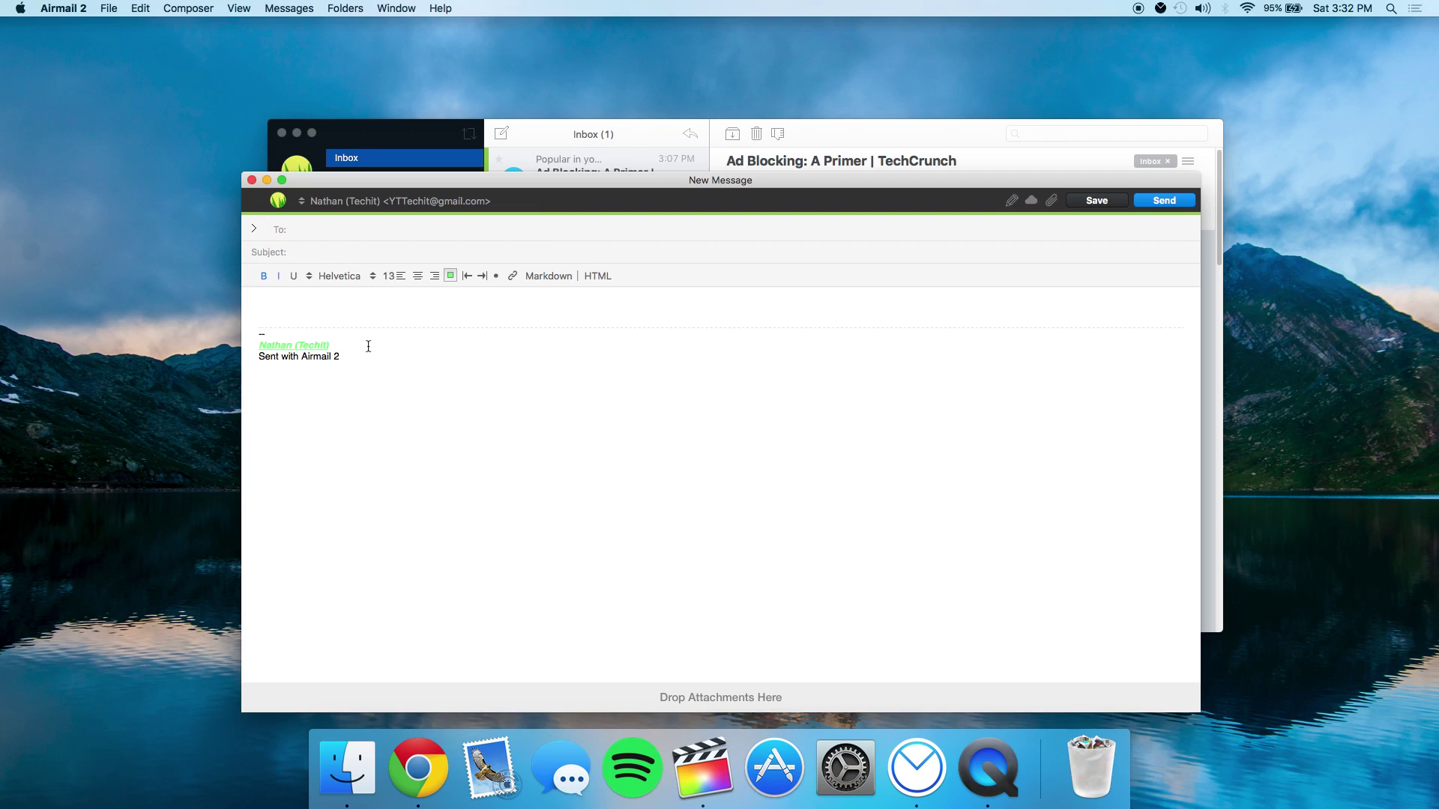
pyautogui.click(549, 277)
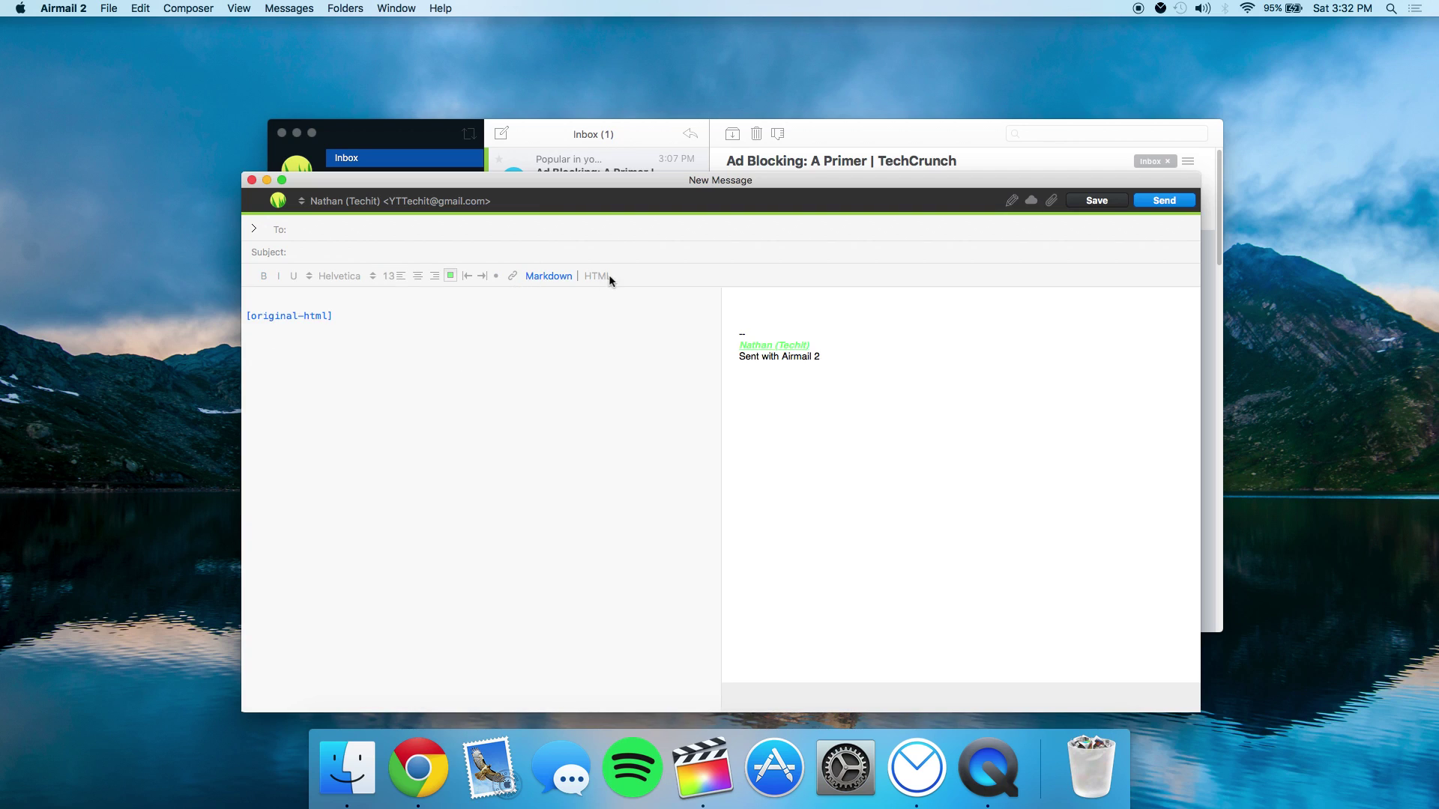
# - Turn Markdown off, browse the Composer menu's Font and Indentation submenus, and close the draft
pyautogui.click(564, 274)
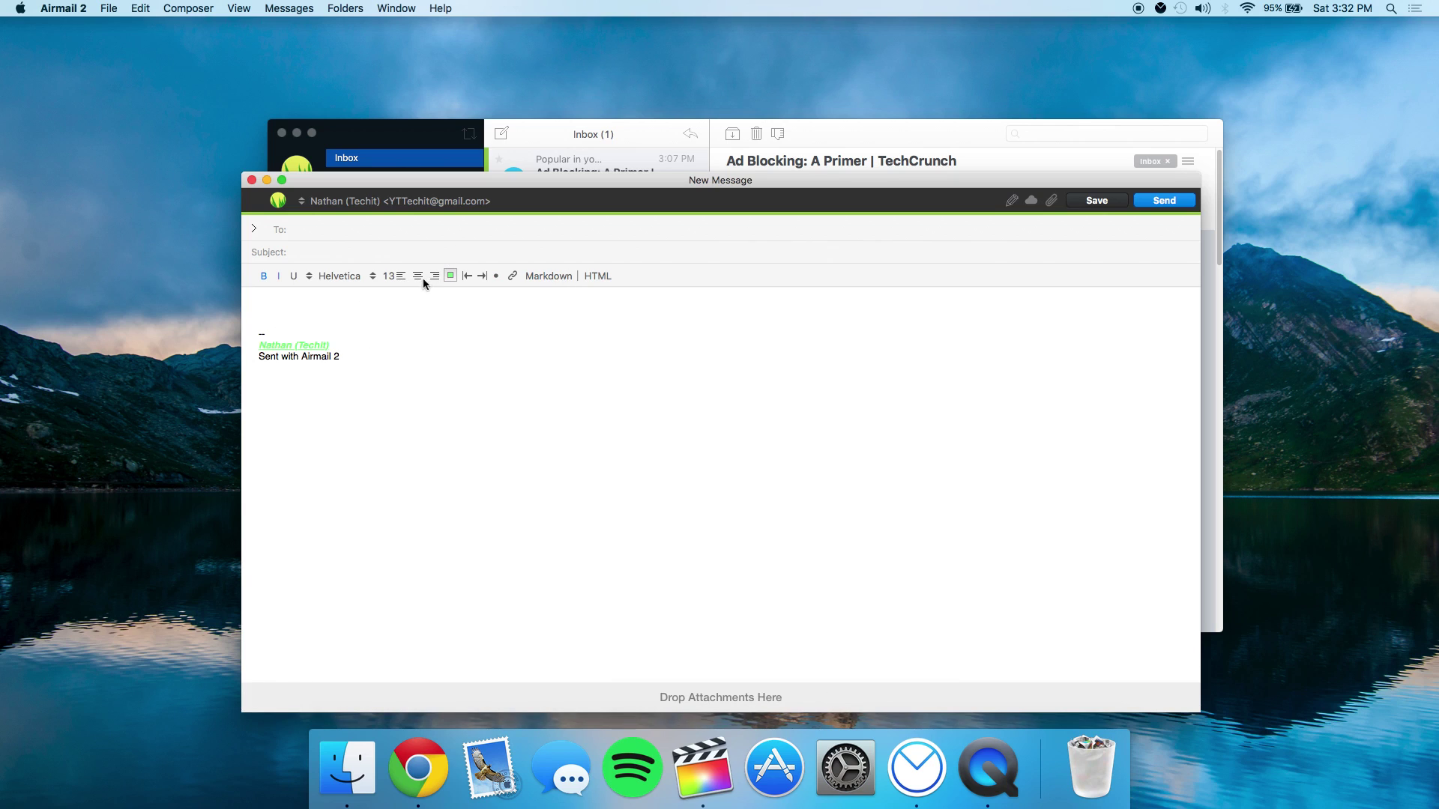
pyautogui.click(140, 8)
pyautogui.moveTo(182, 6)
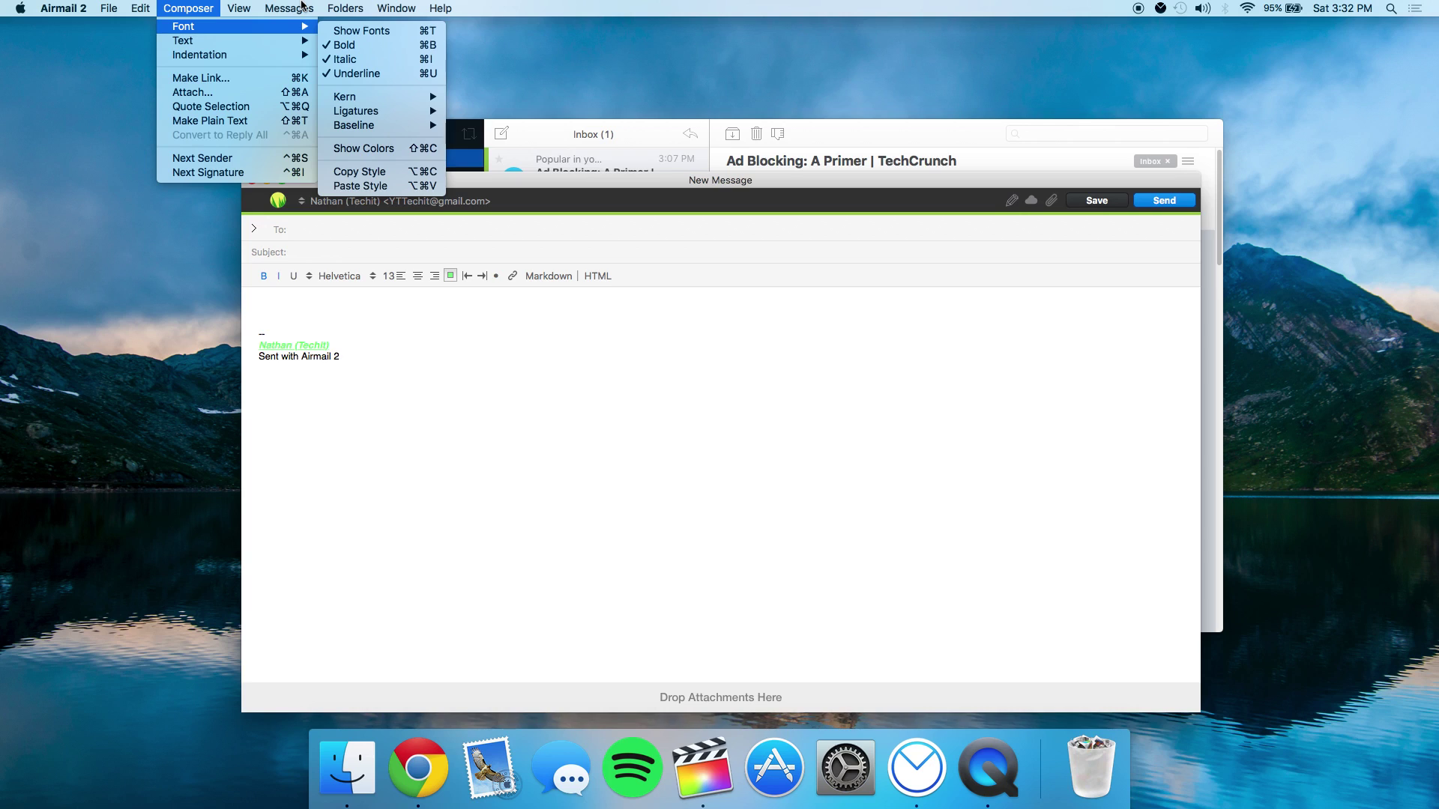
pyautogui.moveTo(223, 57)
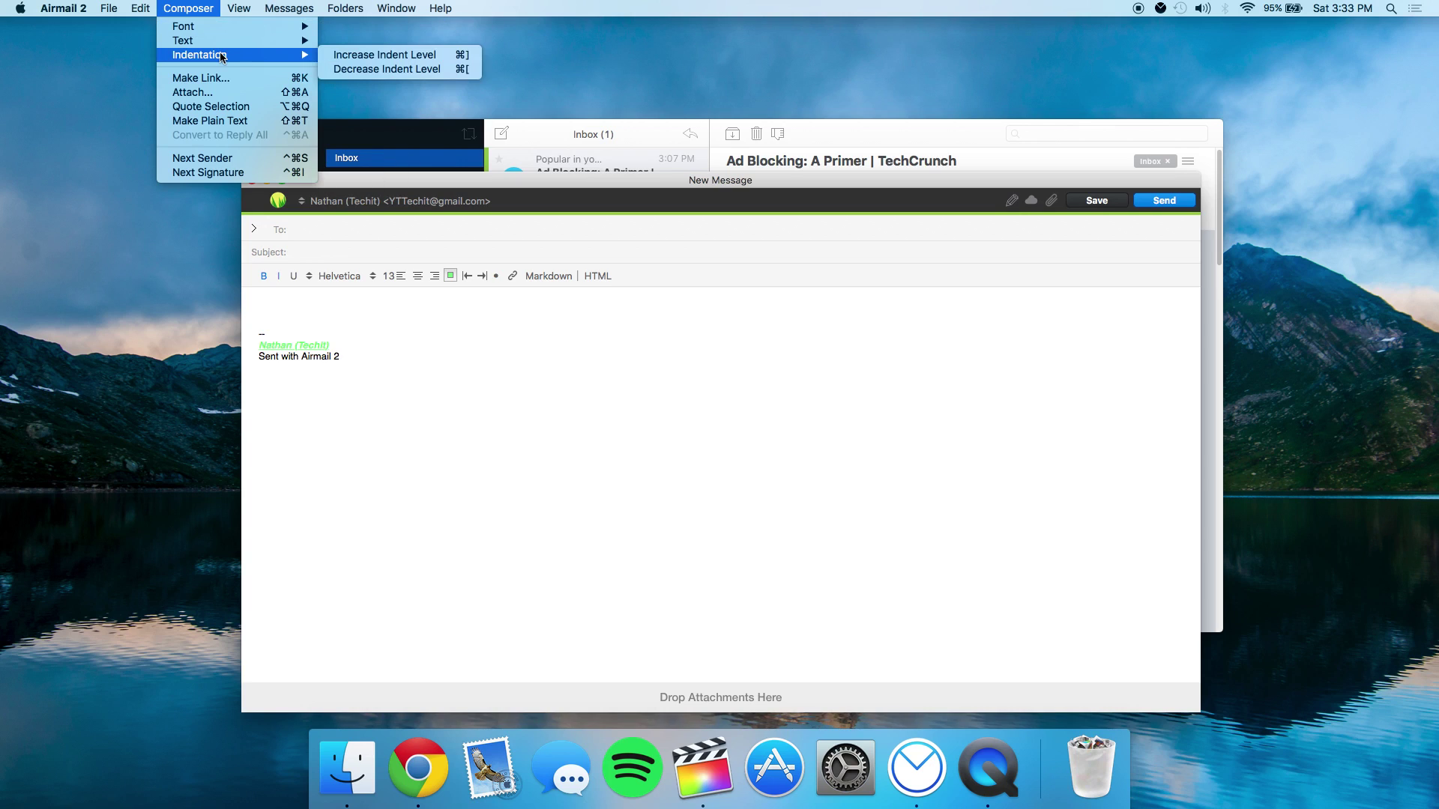
pyautogui.click(417, 198)
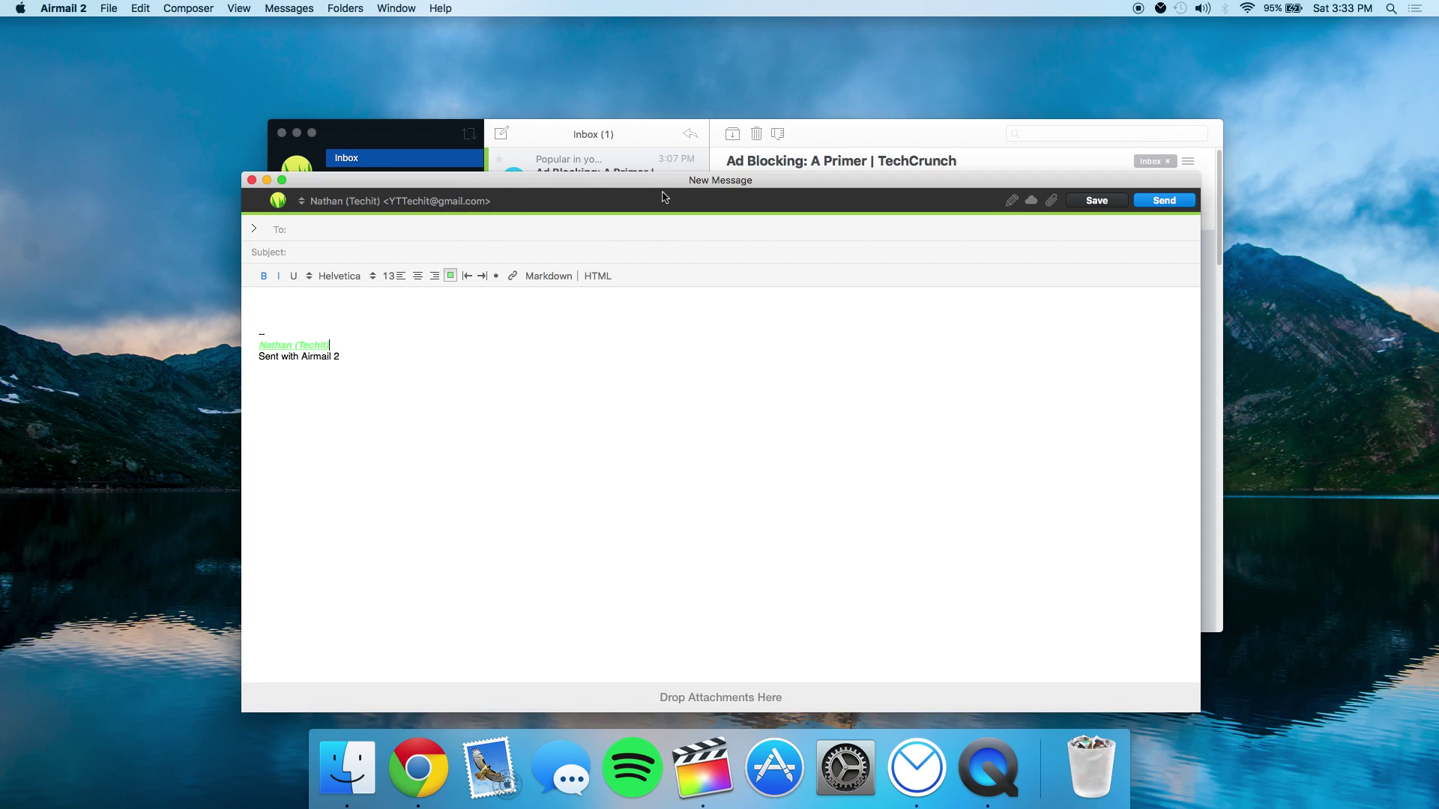
pyautogui.click(253, 181)
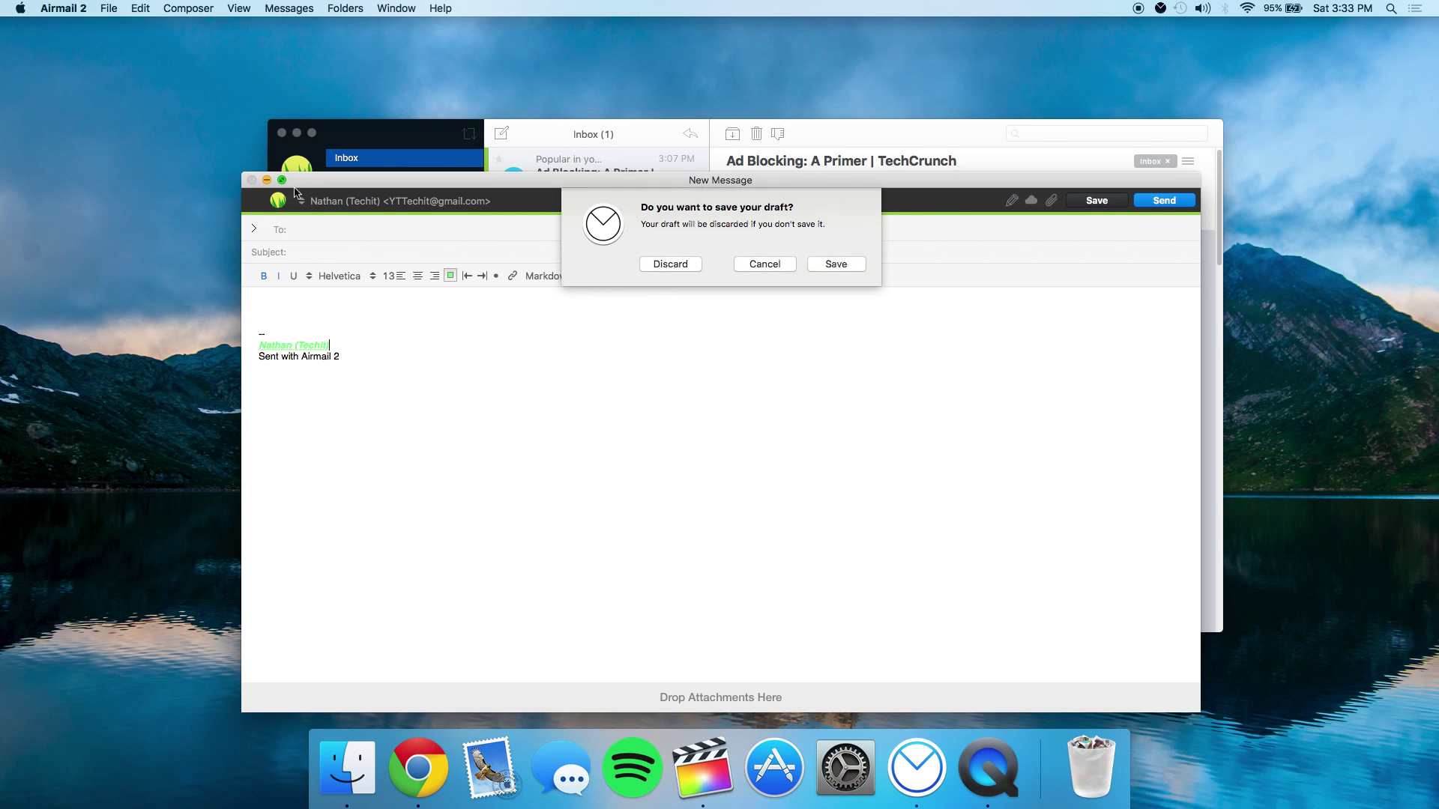
# - Discard the unsaved draft, check the Drafts and Starred folders, and return to the Inbox
pyautogui.click(671, 261)
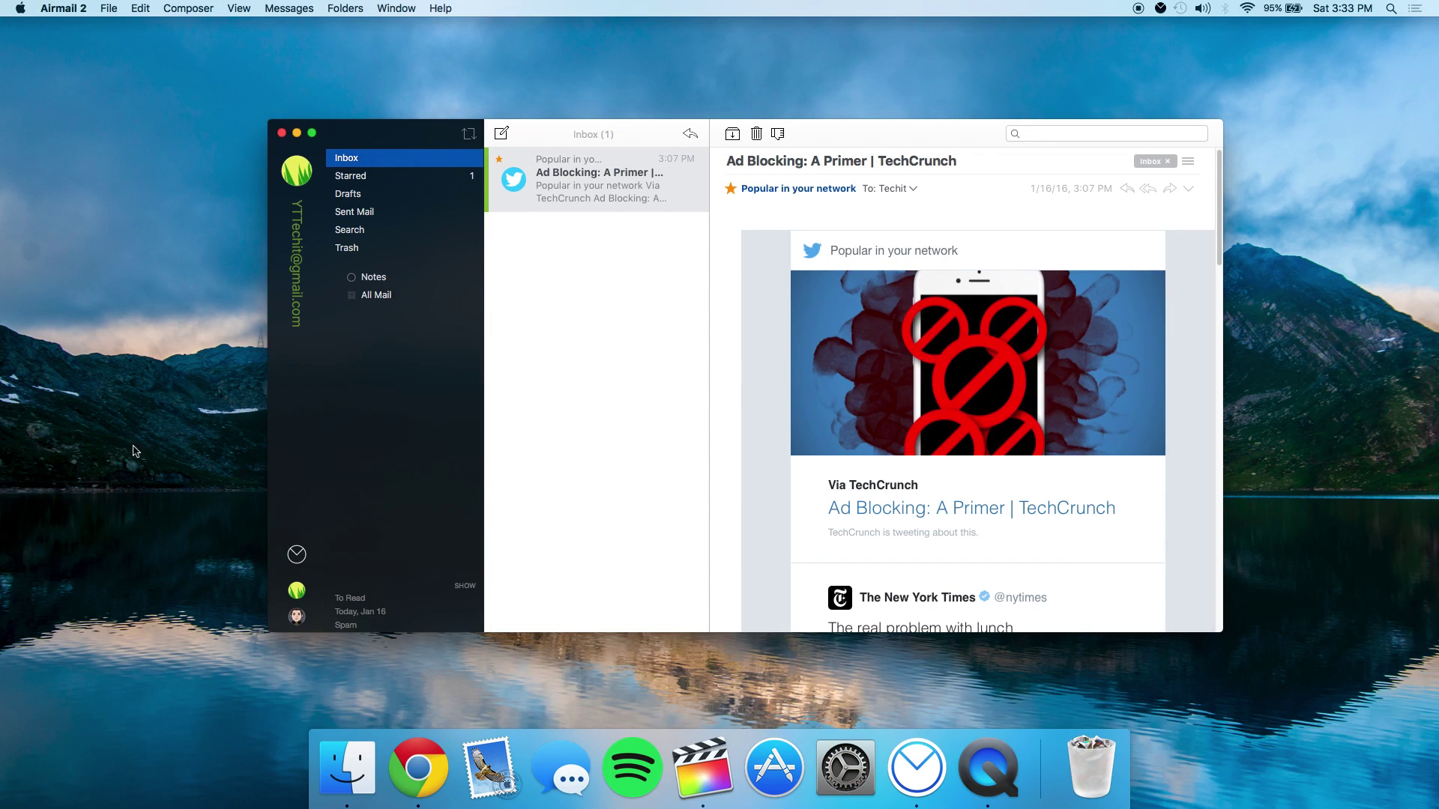
pyautogui.click(410, 195)
pyautogui.click(410, 184)
pyautogui.click(401, 158)
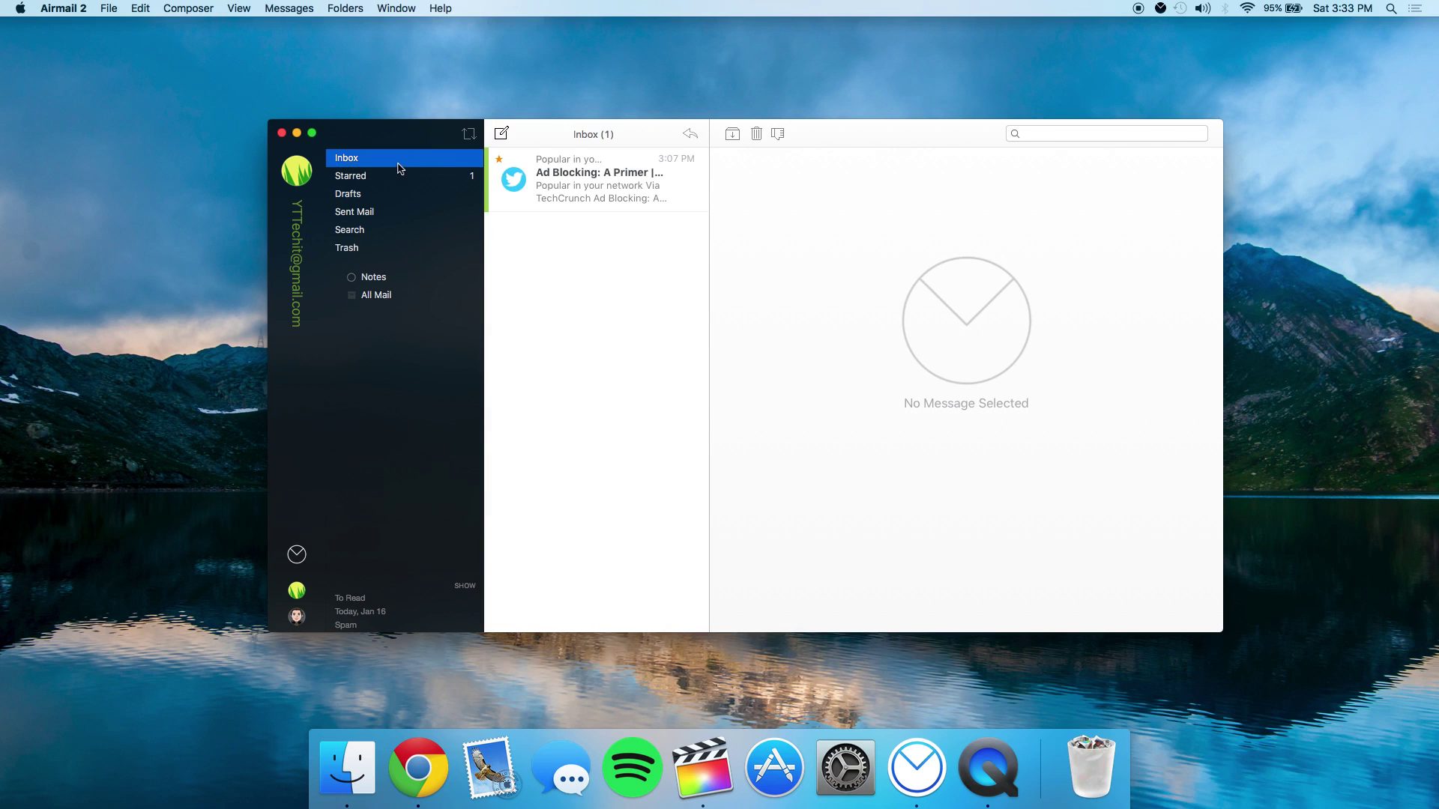
# - Archive the Ad Blocking email from its action menu to reach Inbox Zero
pyautogui.click(577, 178)
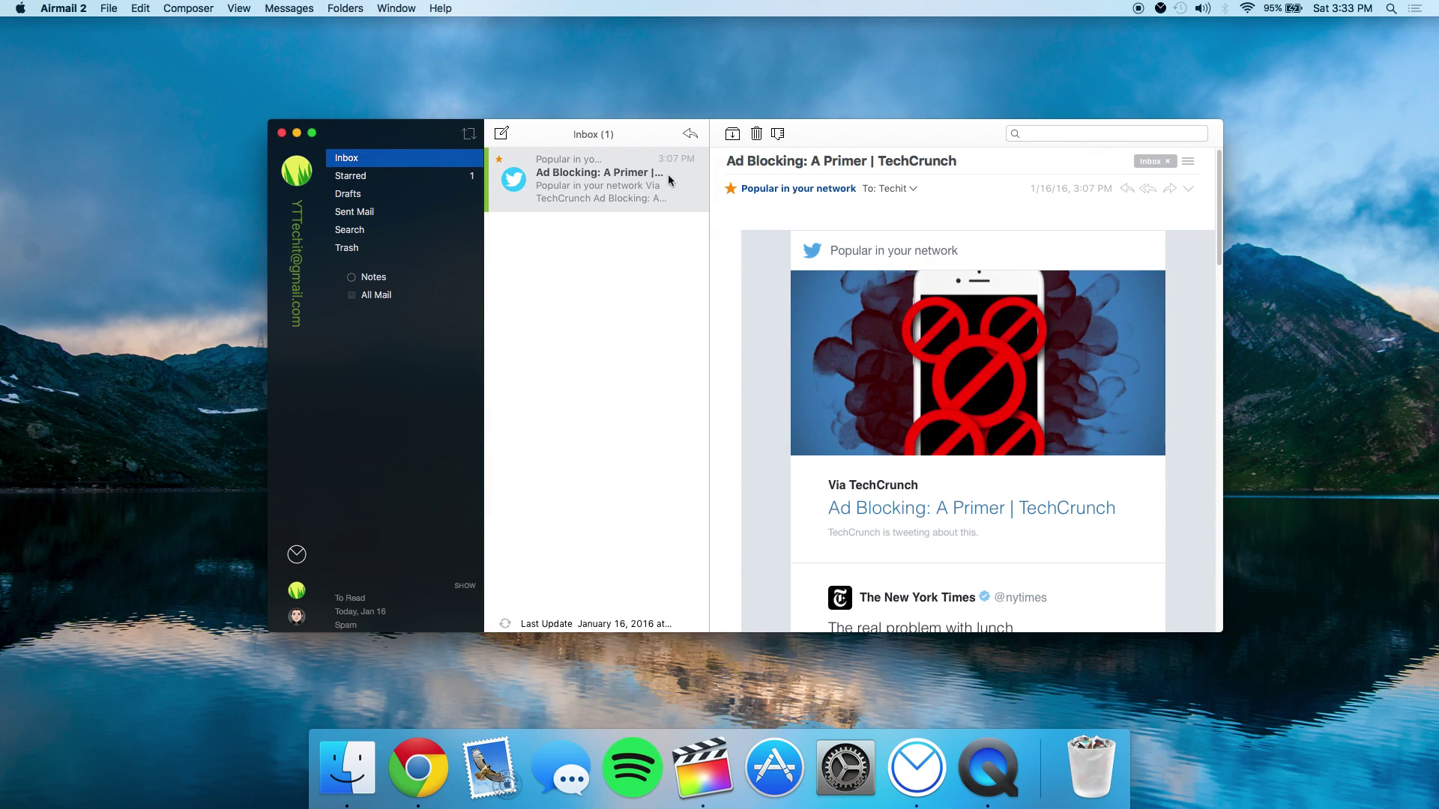
pyautogui.moveTo(640, 161)
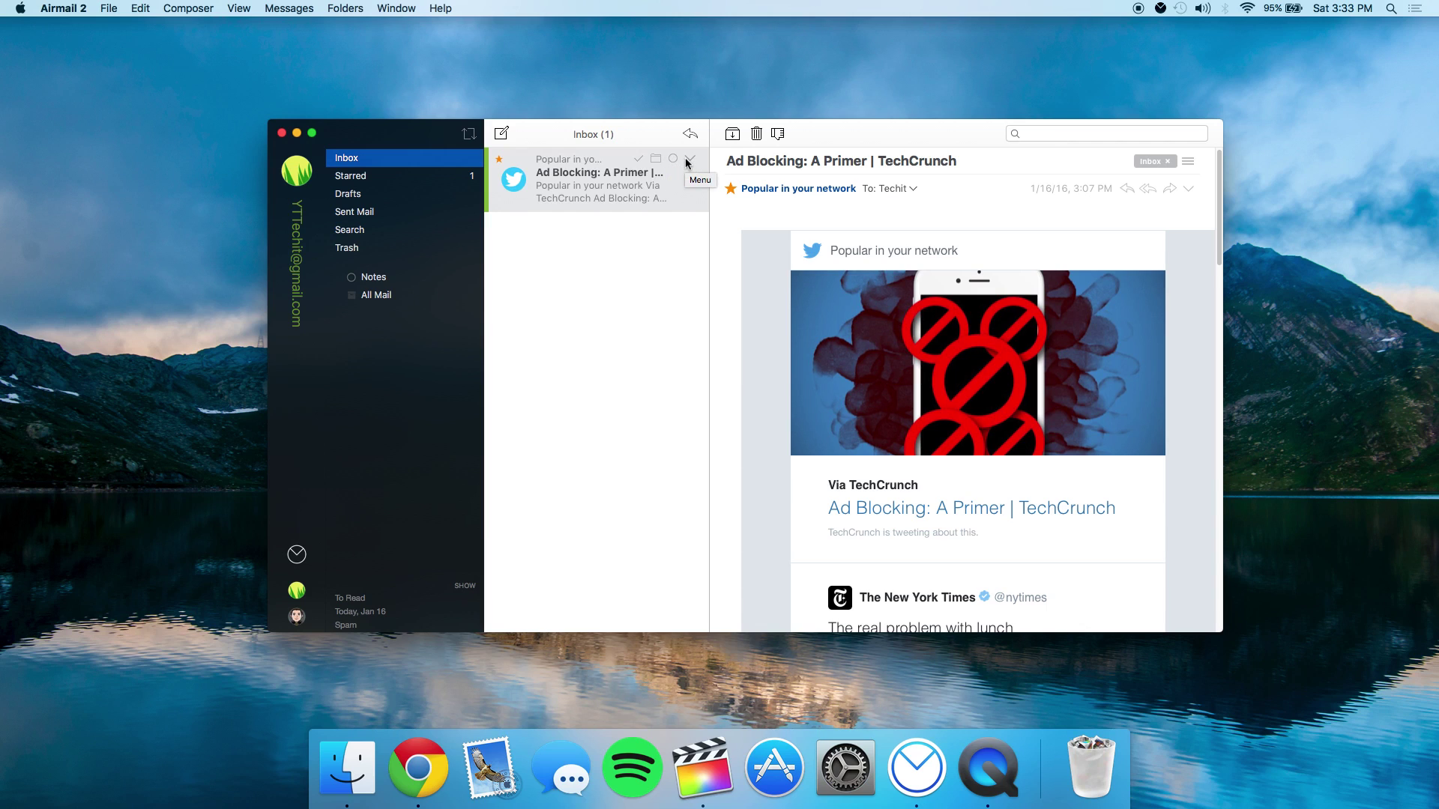
pyautogui.rightClick(662, 185)
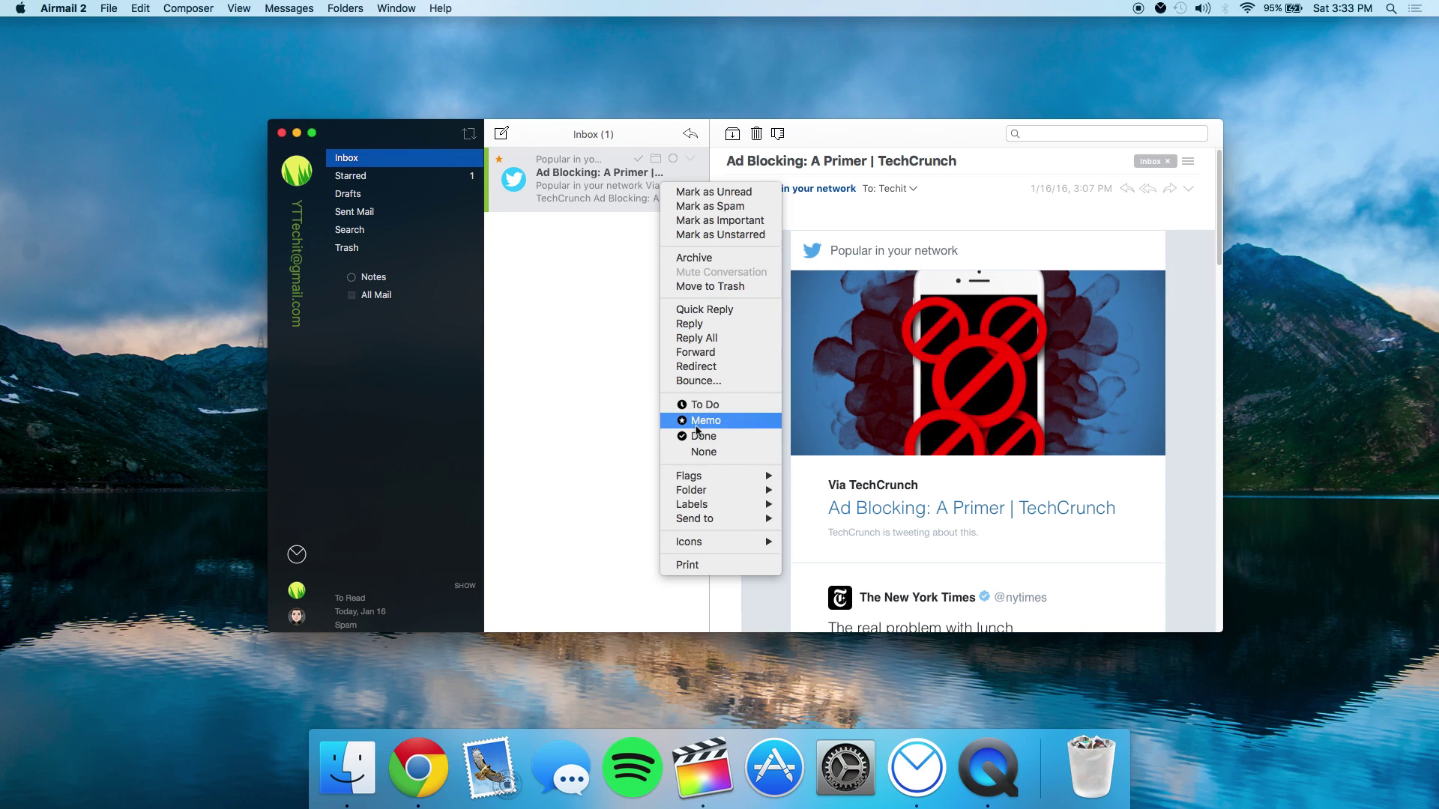
pyautogui.click(721, 262)
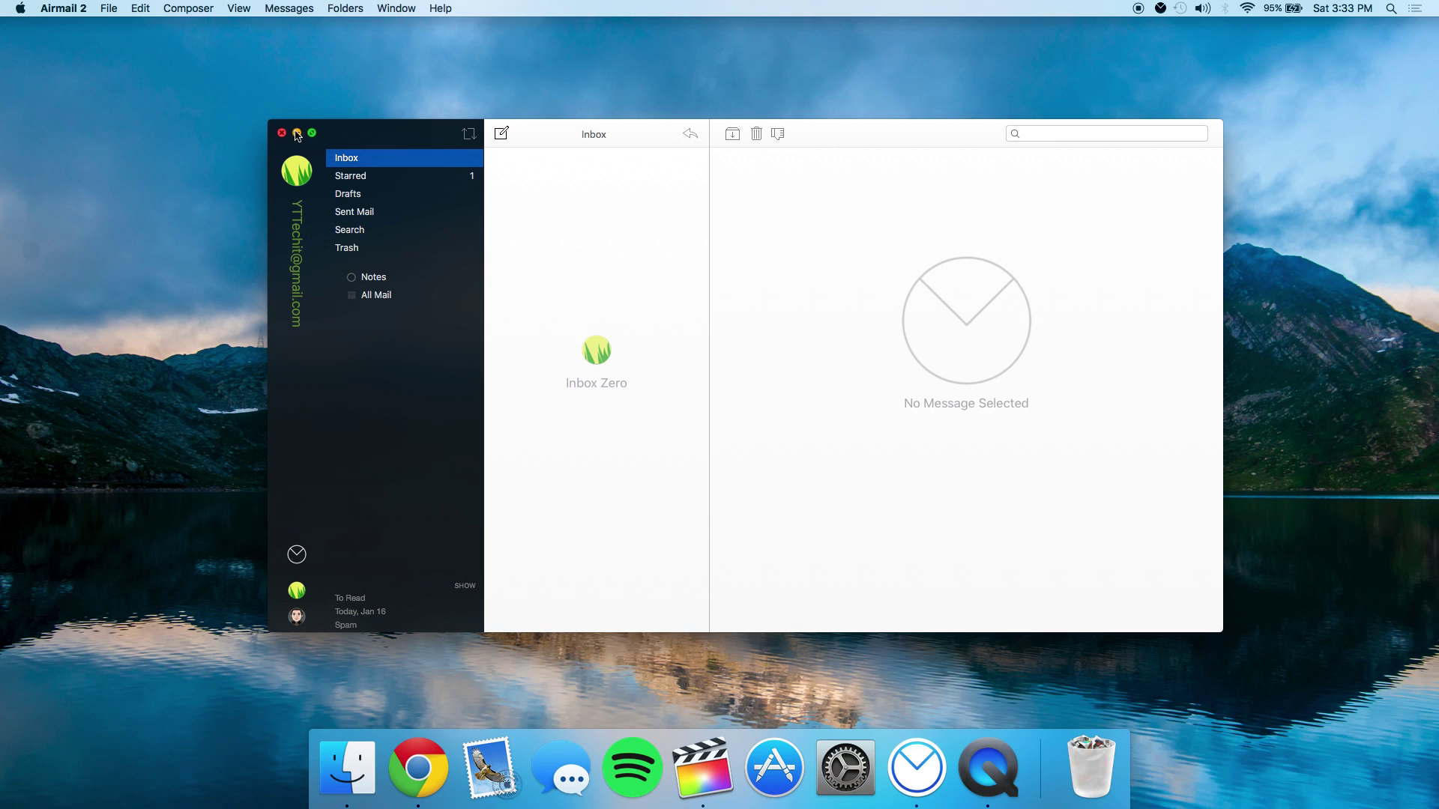
# - Browse the View, Folders and Window menus, then minimize the Airmail mail window
pyautogui.click(237, 6)
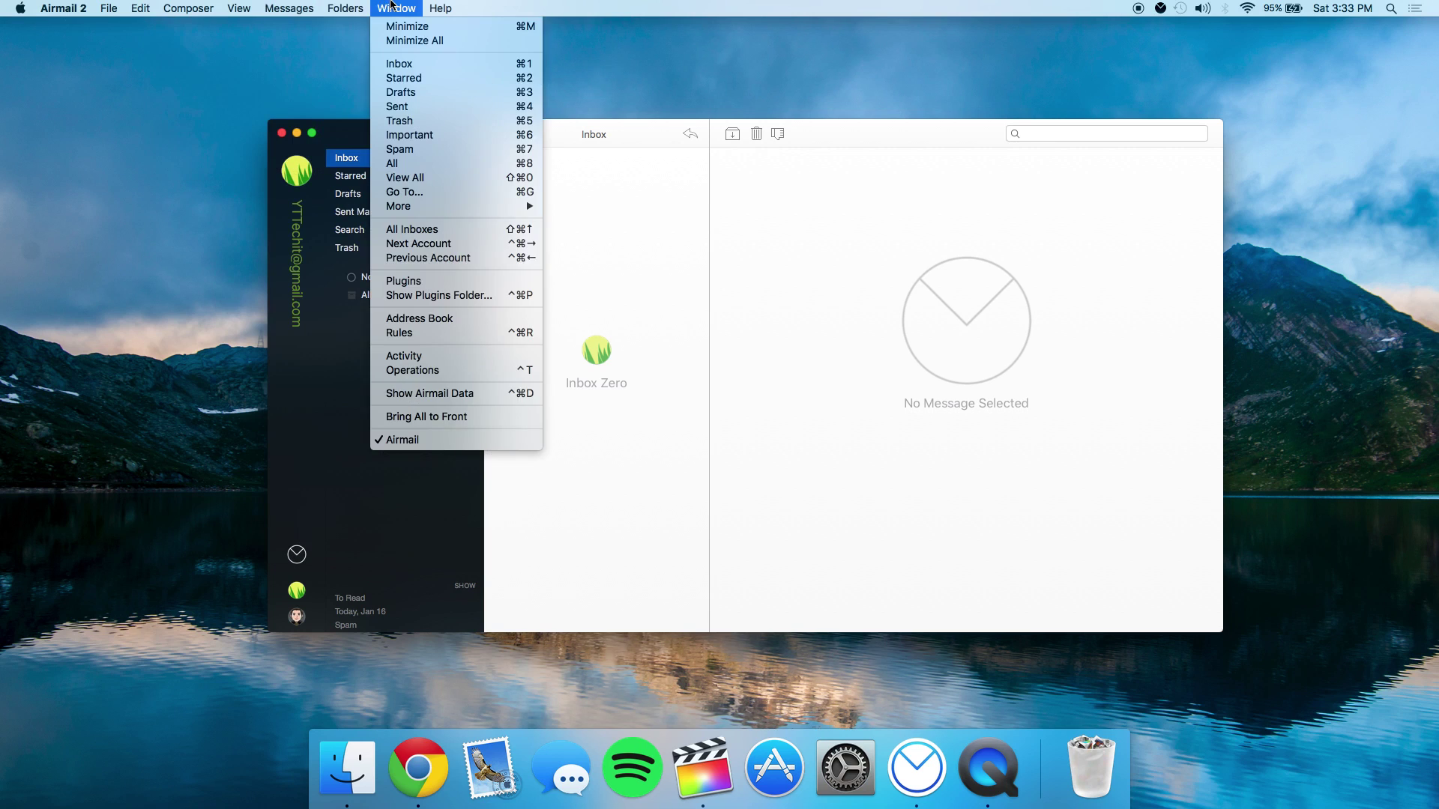
pyautogui.click(649, 528)
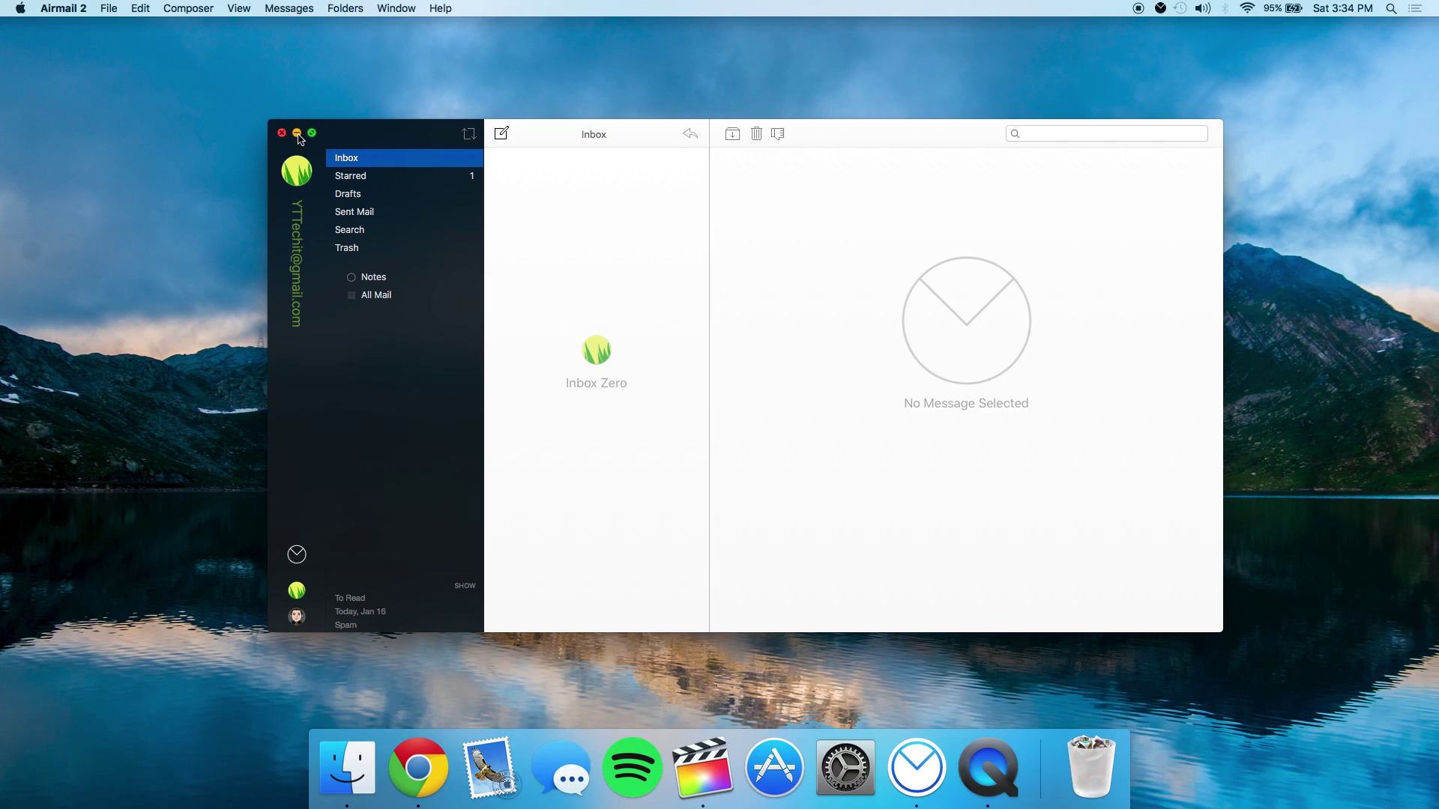
pyautogui.moveTo(583, 135)
pyautogui.click(298, 133)
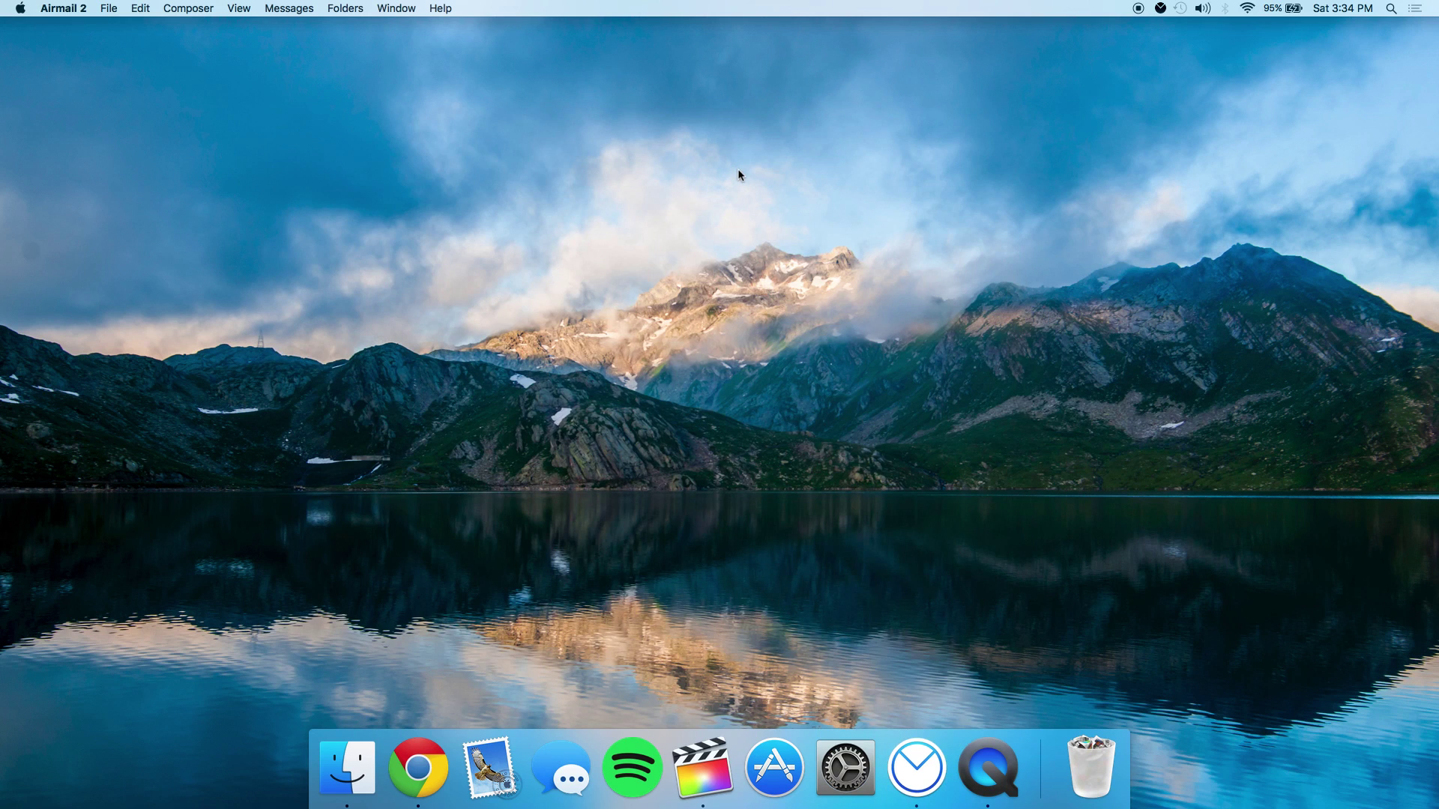